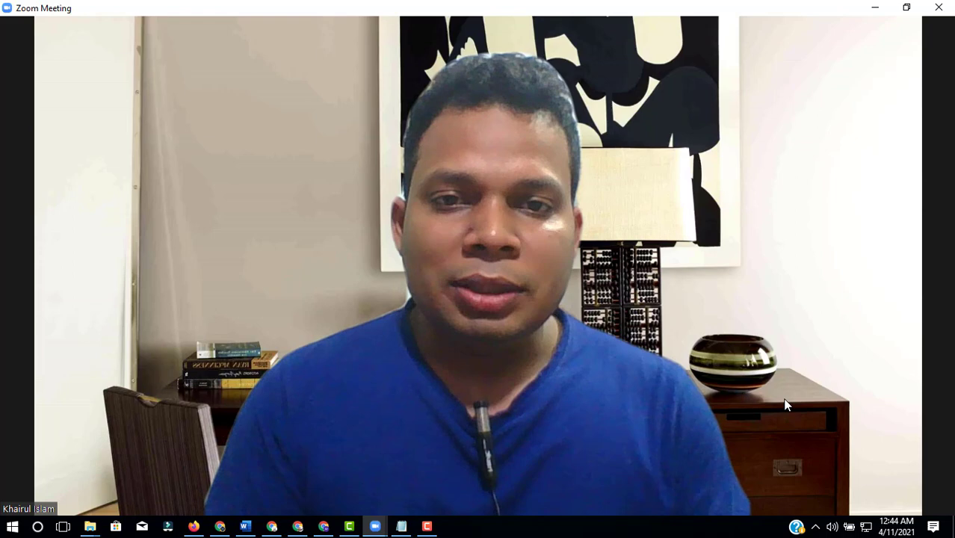
# Step: Share the entire screen in the Zoom meeting and minimize the floating video thumbnail
pyautogui.moveTo(781, 404)
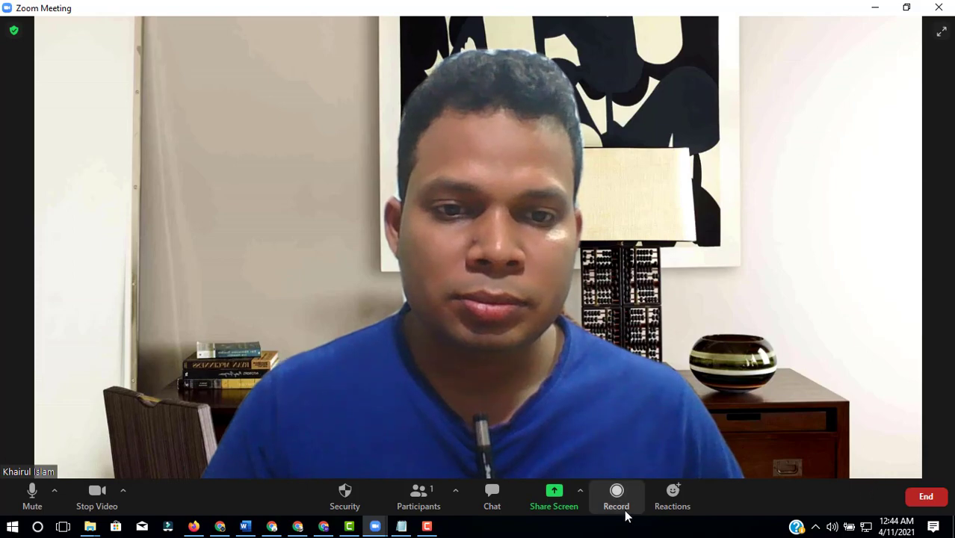
pyautogui.click(555, 492)
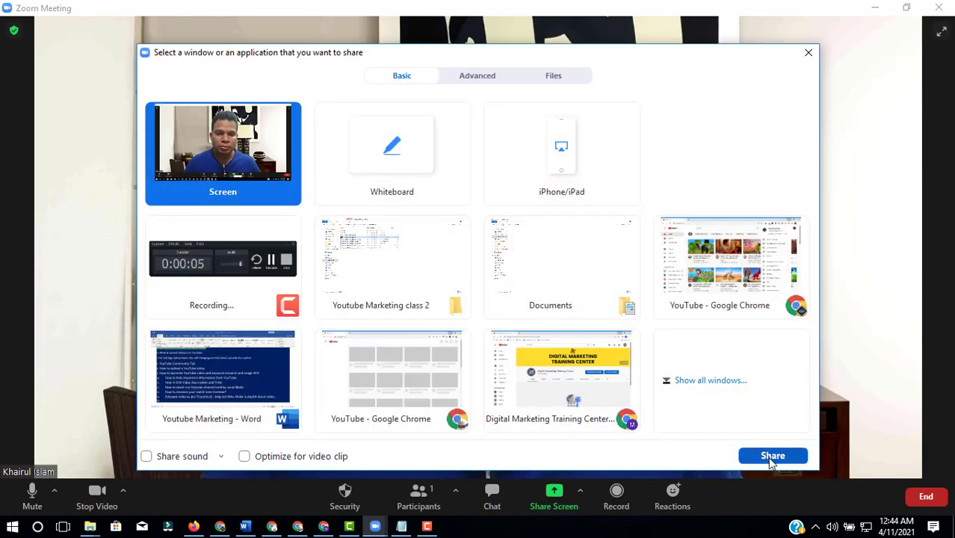
pyautogui.click(771, 455)
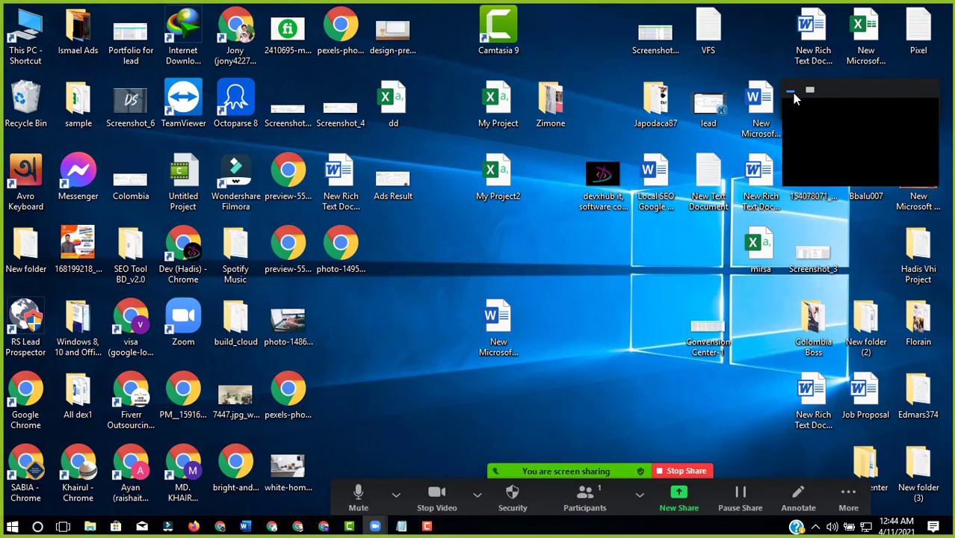
pyautogui.click(790, 91)
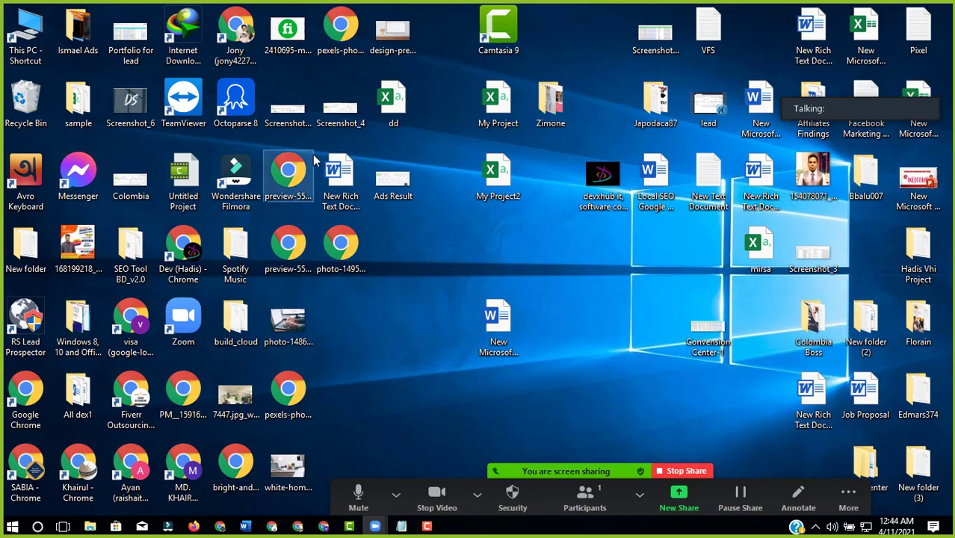
# Step: Switch to Firefox and load the fathomstrength.myshopify.com admin login page in a new tab
pyautogui.hotkey('alt', 'Tab')
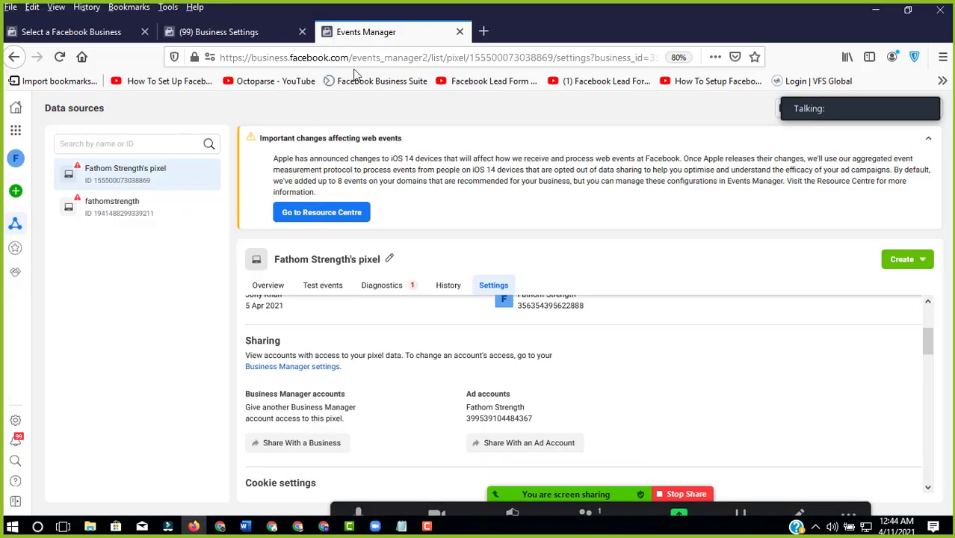
pyautogui.click(482, 31)
pyautogui.click(459, 58)
pyautogui.write('https://fathomstrength.myshopify.com/admin/auth/login?accountnumber=1&from_identity=true')
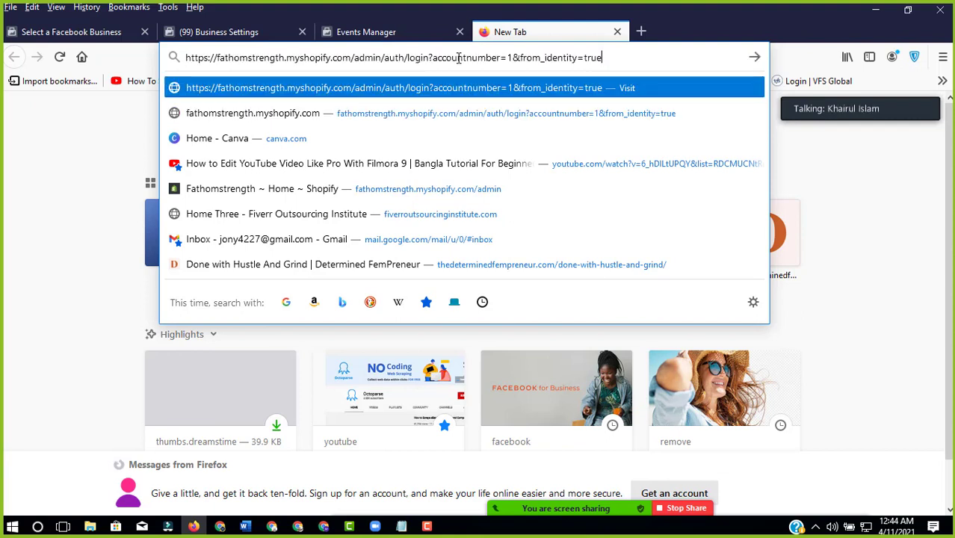
pyautogui.press('Return')
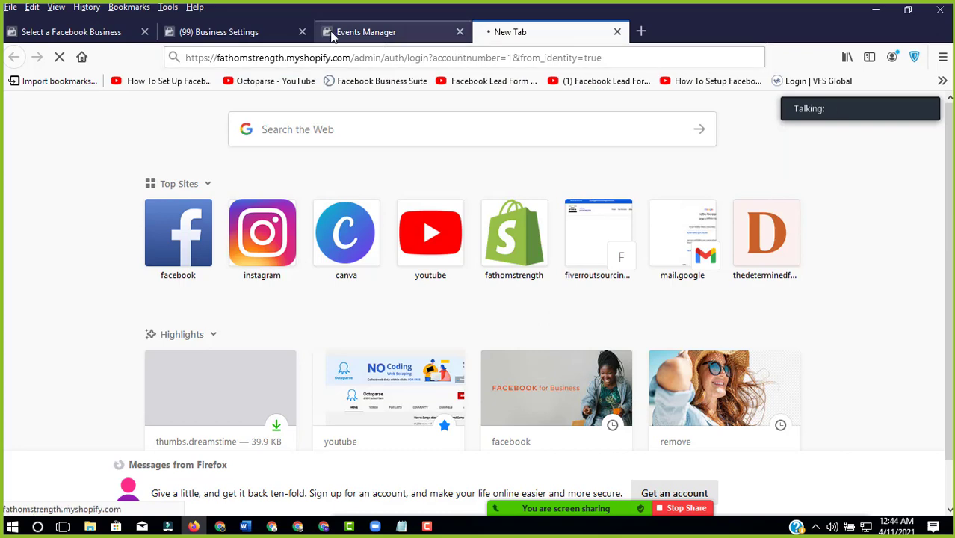
# Step: Go from Events Manager to the Brand safety tool and open its Overview page
pyautogui.click(366, 32)
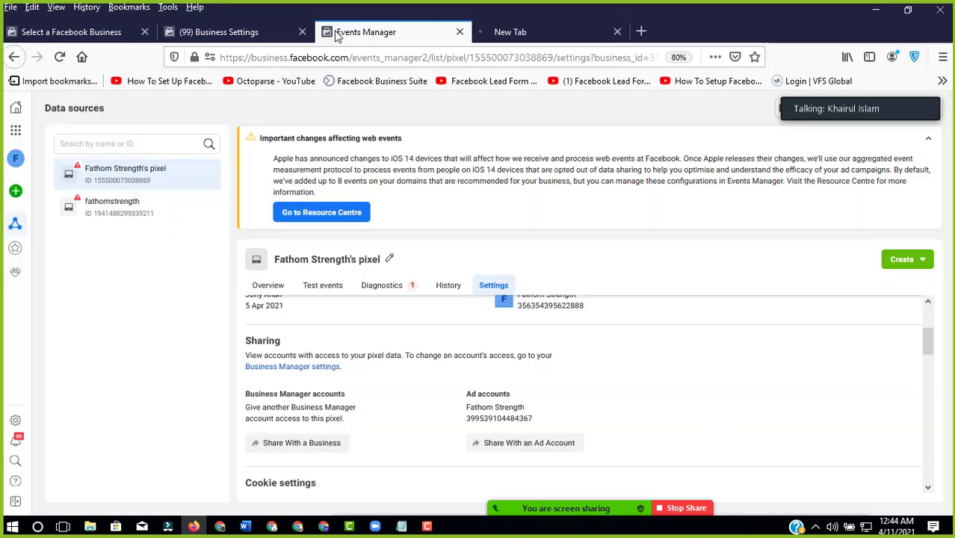
pyautogui.click(25, 139)
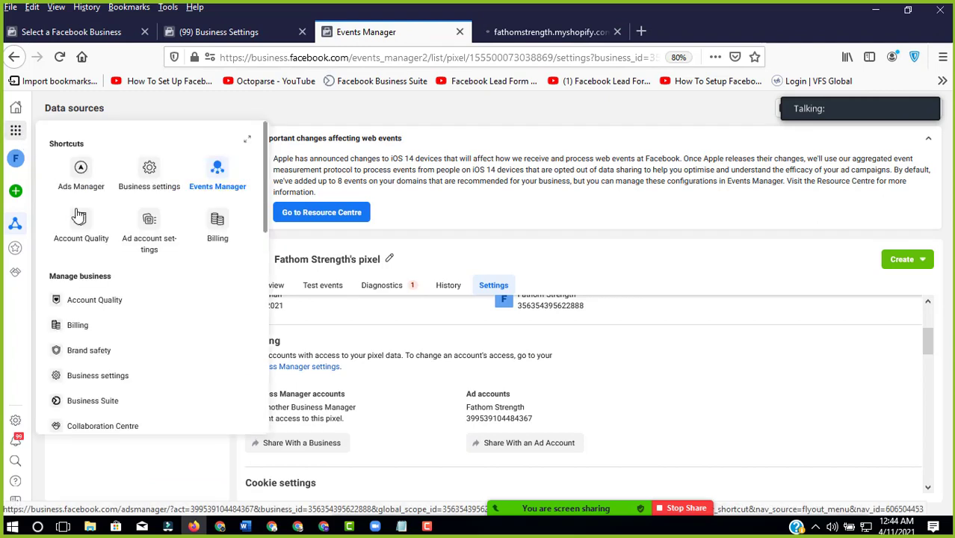
pyautogui.scroll(-3, 124, 337)
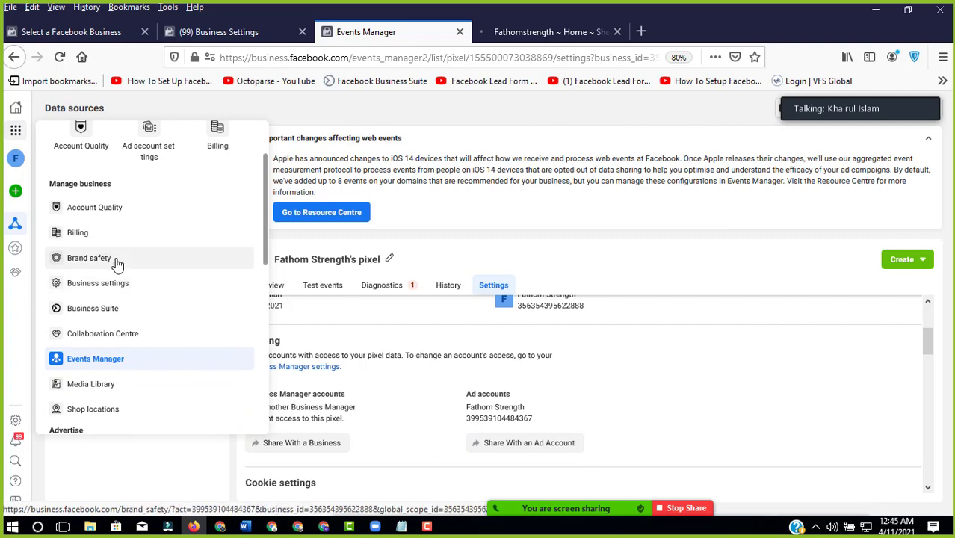
pyautogui.click(117, 262)
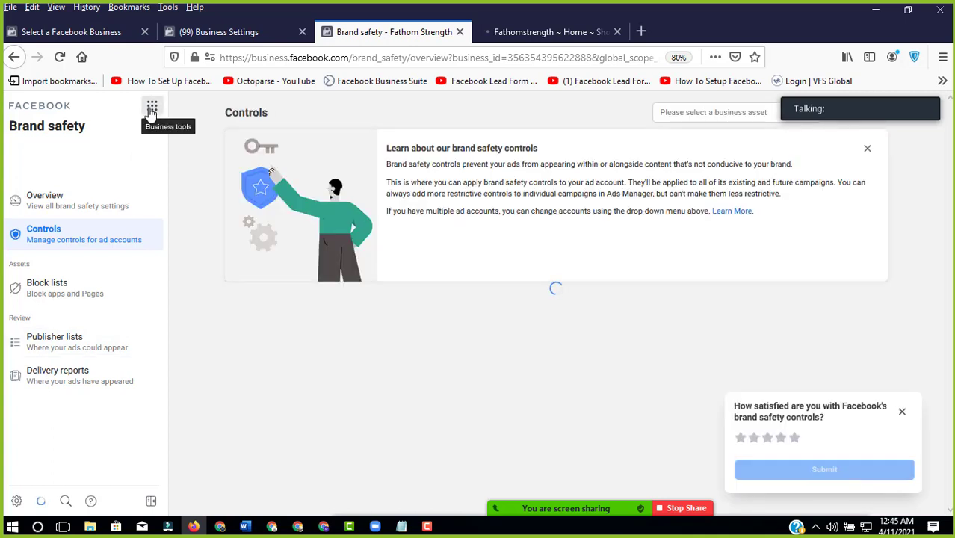
pyautogui.click(152, 109)
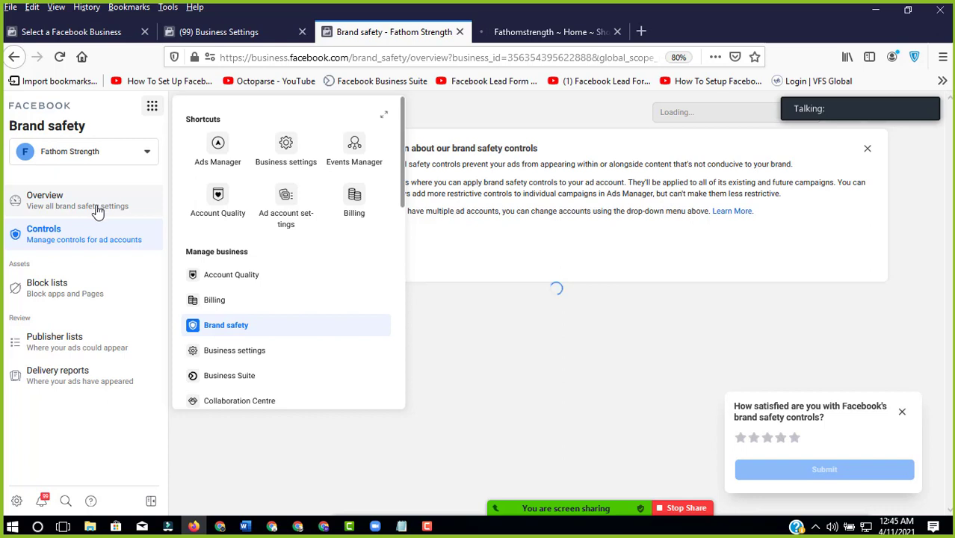
pyautogui.click(97, 212)
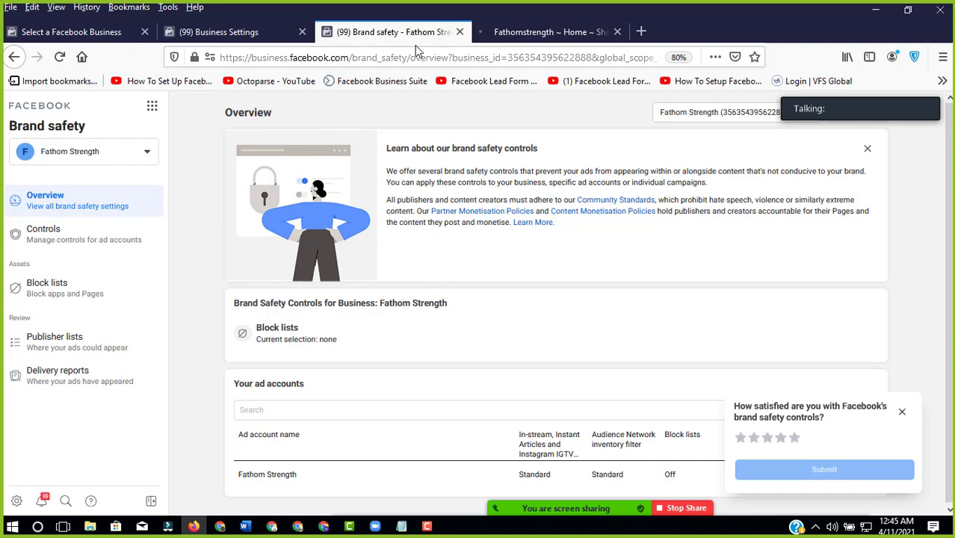
# Step: Open the Domains page under Brand safety in Business Settings and close the separate Brand safety tab
pyautogui.click(299, 34)
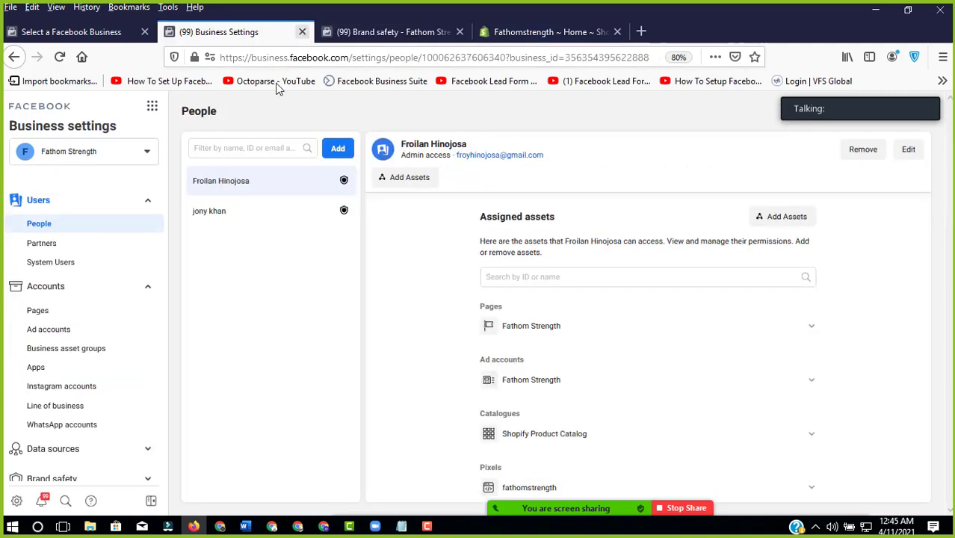
pyautogui.scroll(-3, 120, 295)
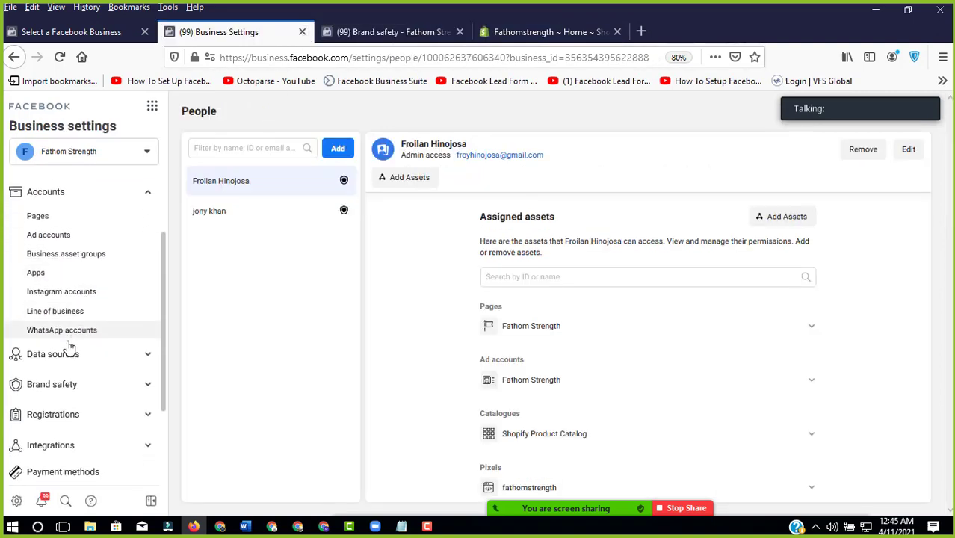
pyautogui.scroll(-1, 66, 344)
pyautogui.click(64, 340)
pyautogui.scroll(-1, 75, 322)
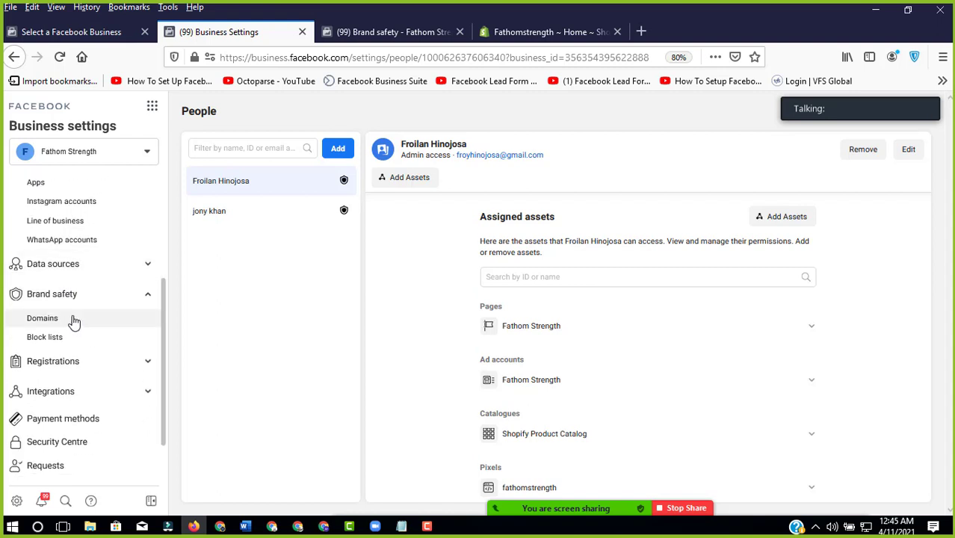
pyautogui.click(72, 320)
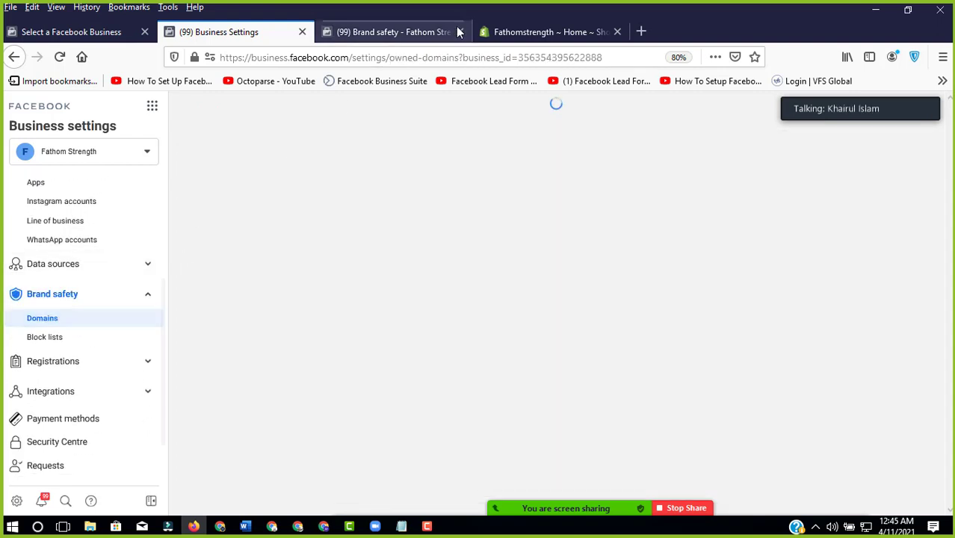
pyautogui.click(459, 32)
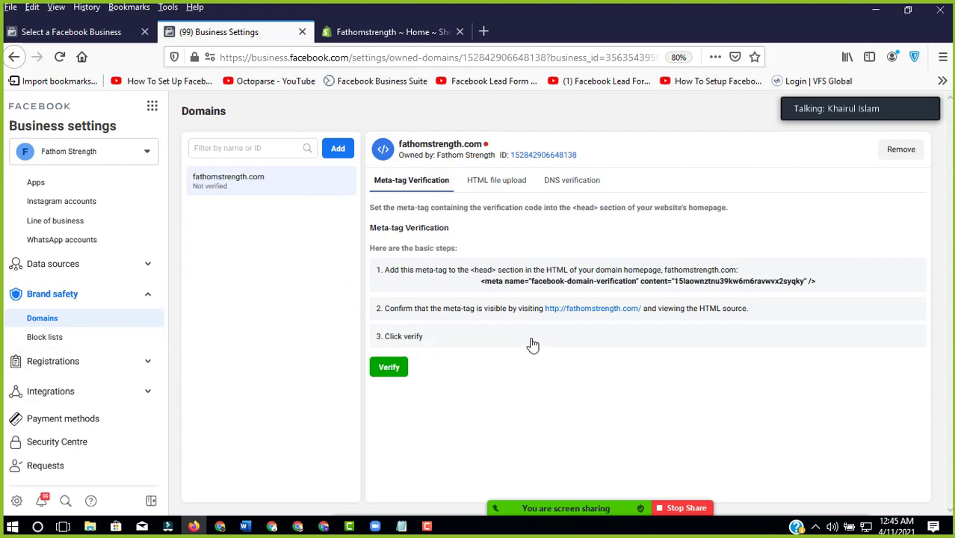
# Step: Compare the DNS and meta-tag verification methods for fathomstrength.com, and try to verify the domain by meta-tag
pyautogui.click(553, 180)
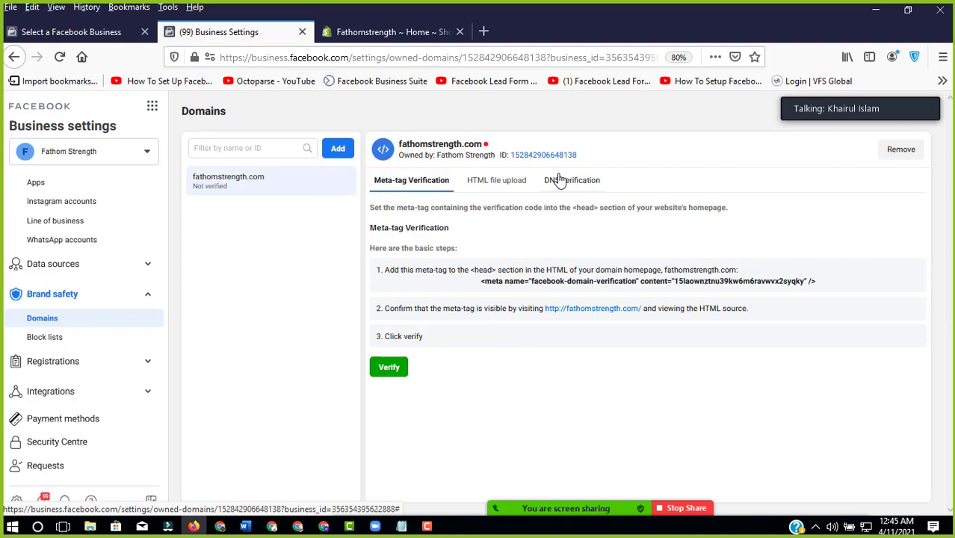
pyautogui.click(425, 187)
pyautogui.click(566, 185)
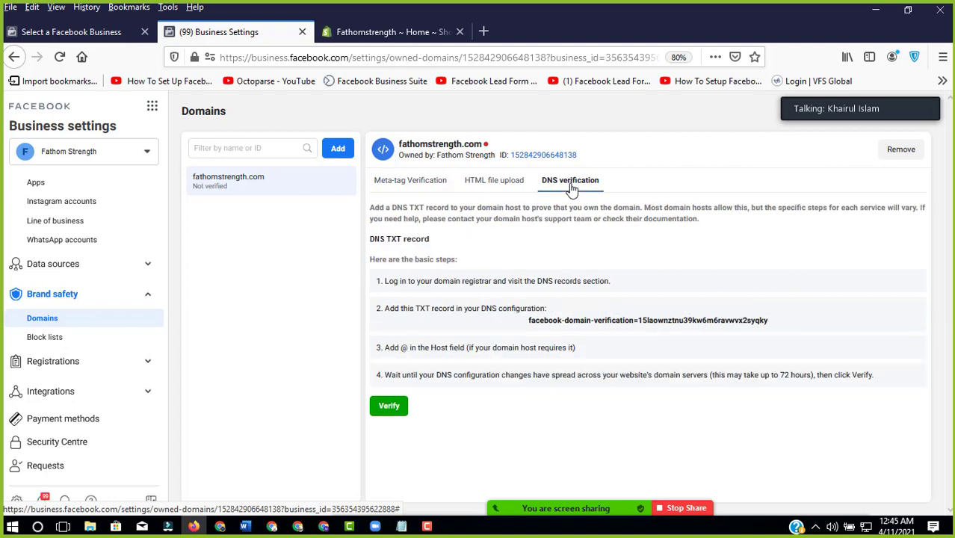
pyautogui.click(423, 188)
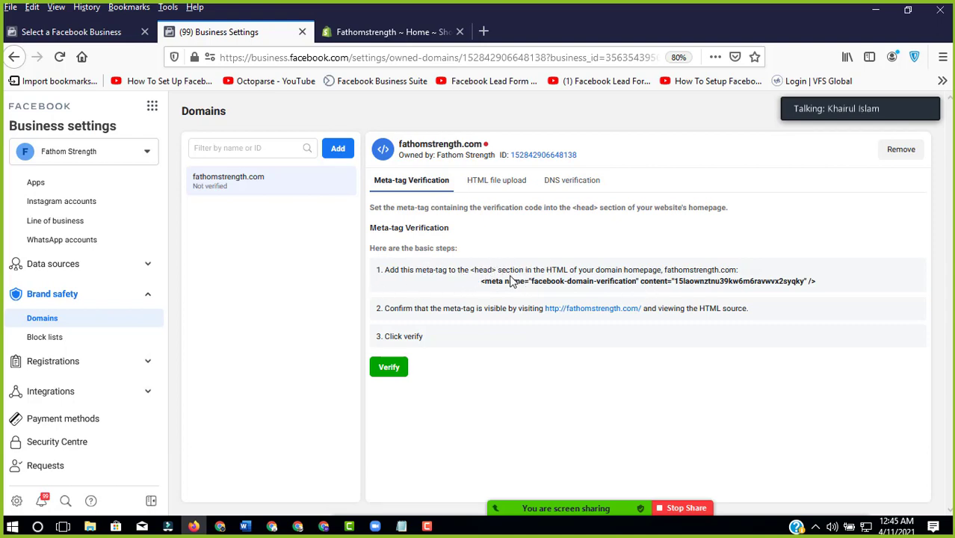
pyautogui.click(388, 368)
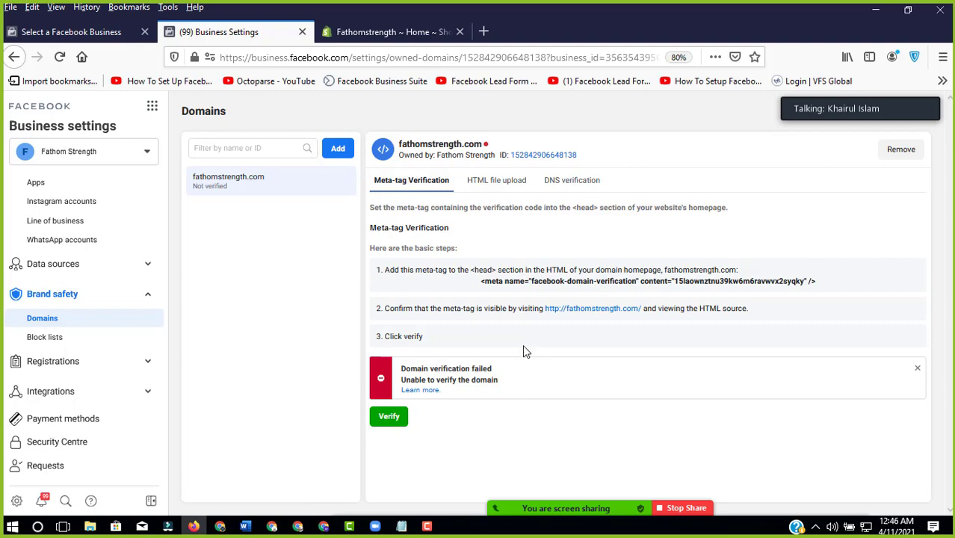
# Step: In the Shopify admin, open the live Impulse theme's code at the theme.liquid layout file
pyautogui.click(390, 32)
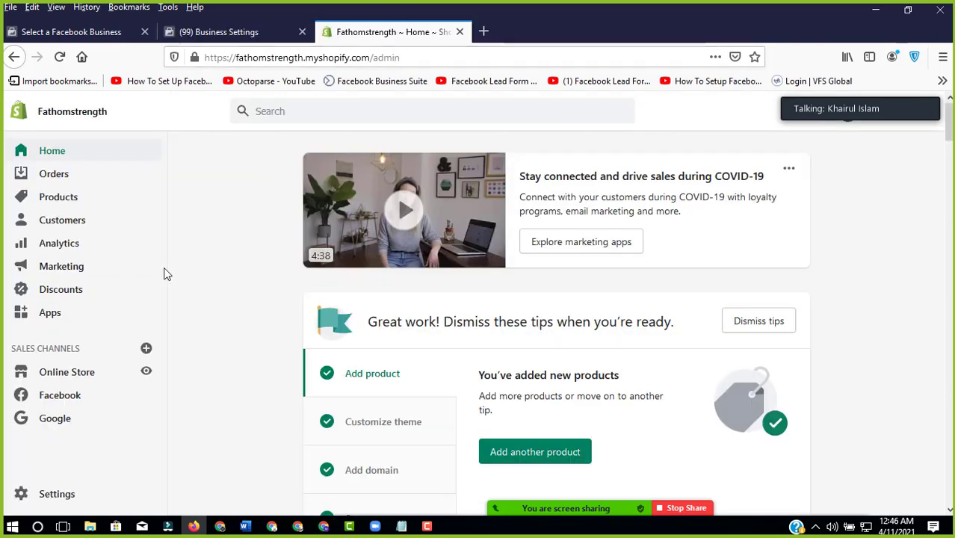
pyautogui.scroll(-4, 166, 274)
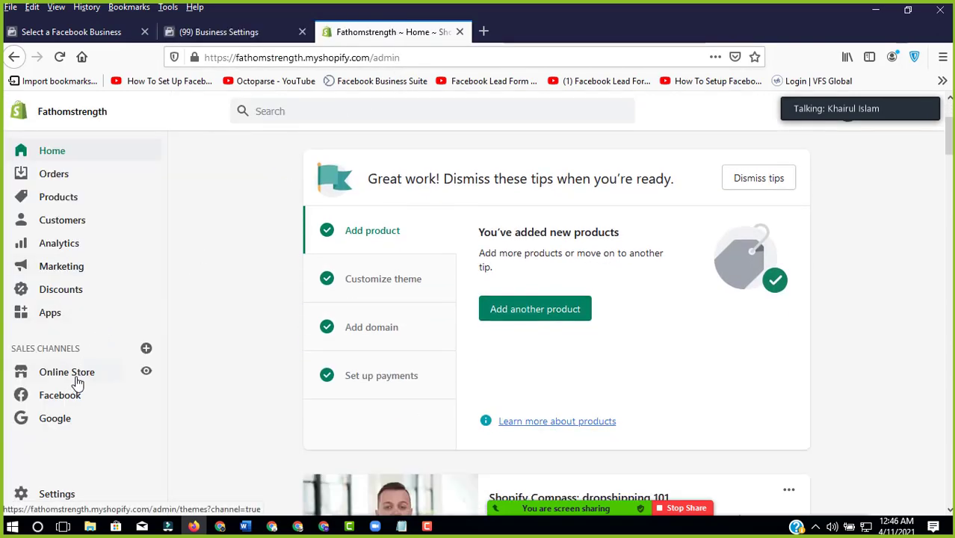
pyautogui.click(75, 383)
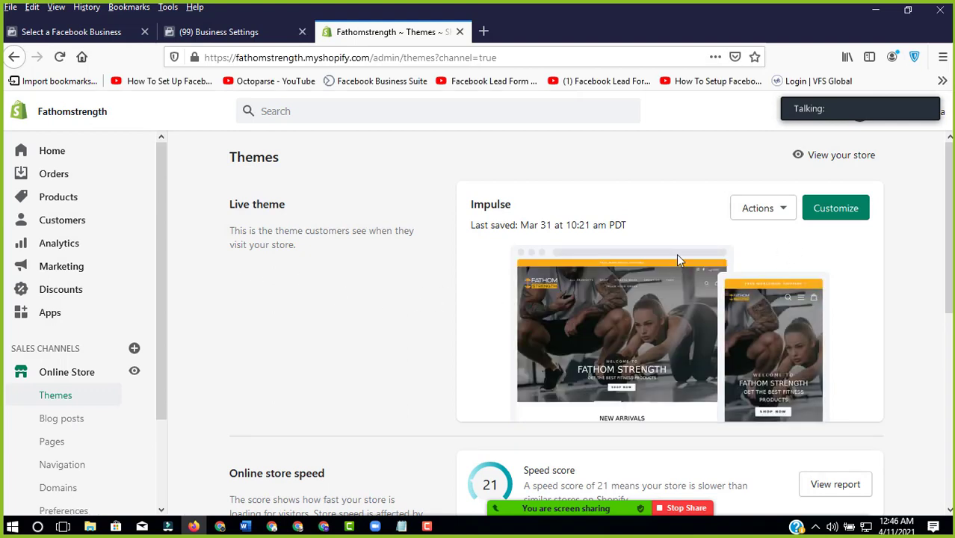
pyautogui.click(757, 216)
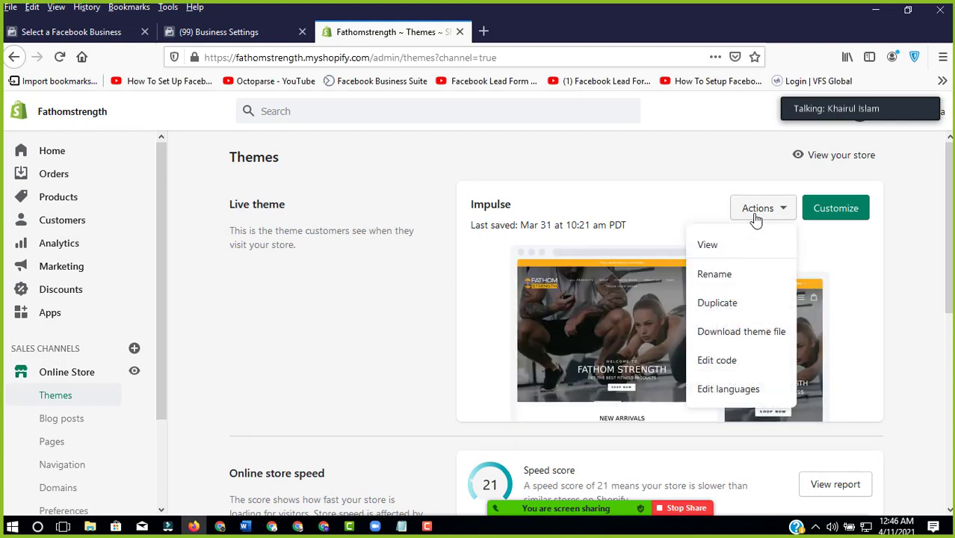
pyautogui.click(719, 362)
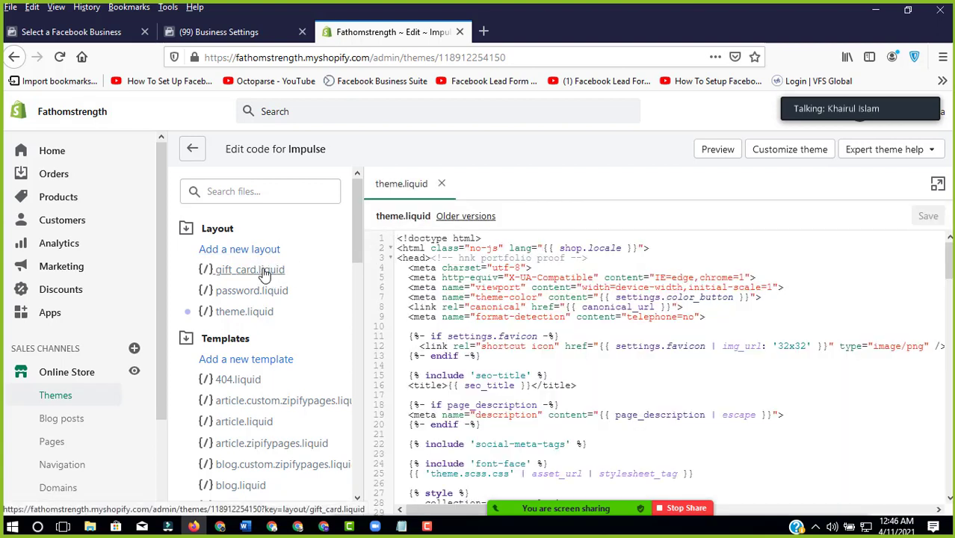
pyautogui.click(253, 319)
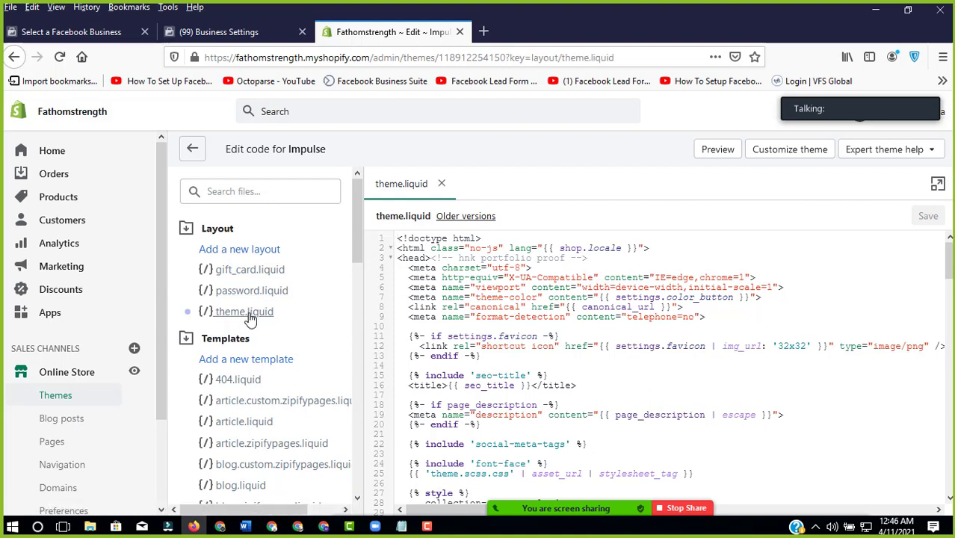
# Step: Copy the facebook-domain-verification meta-tag from Business Settings and paste it on a new line below the format-detection tag in theme.liquid
pyautogui.click(249, 39)
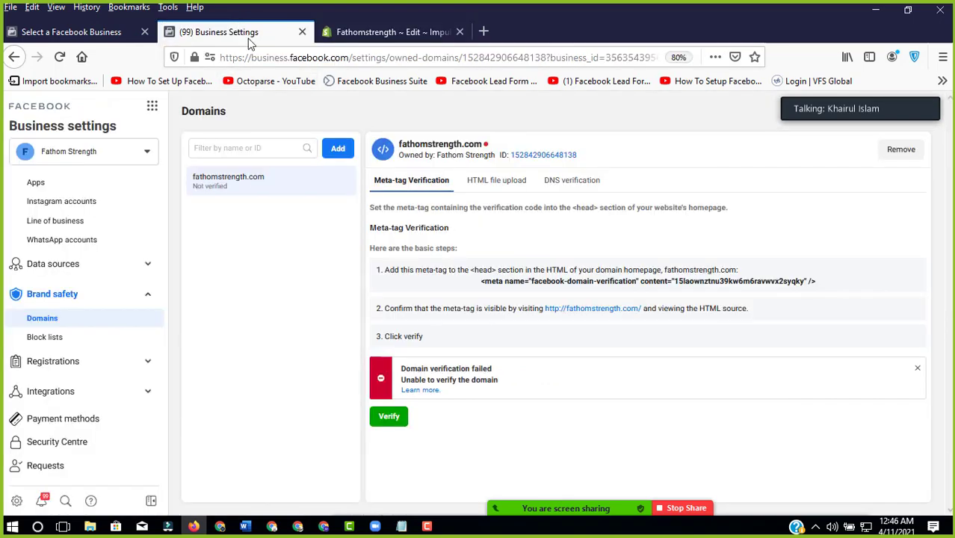
pyautogui.click(561, 287)
pyautogui.click(405, 30)
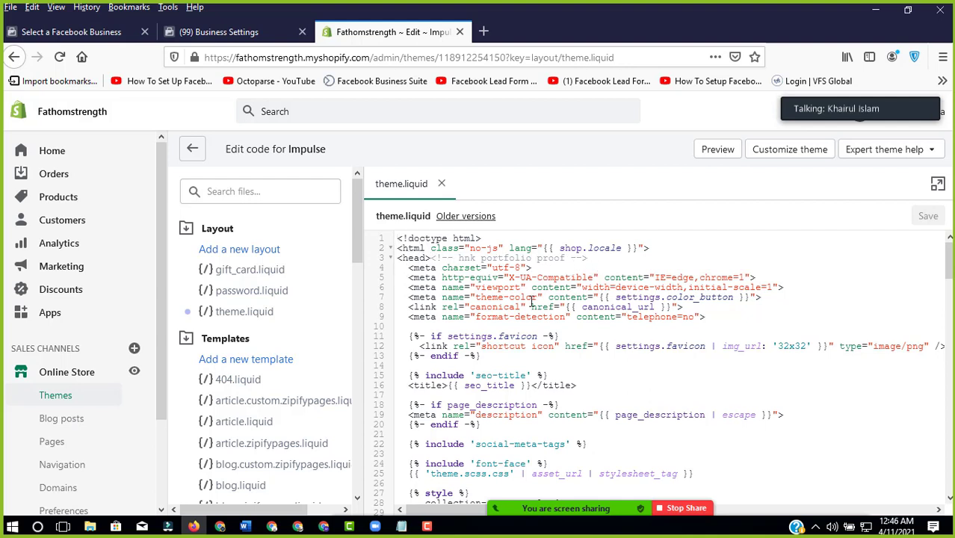
pyautogui.click(712, 317)
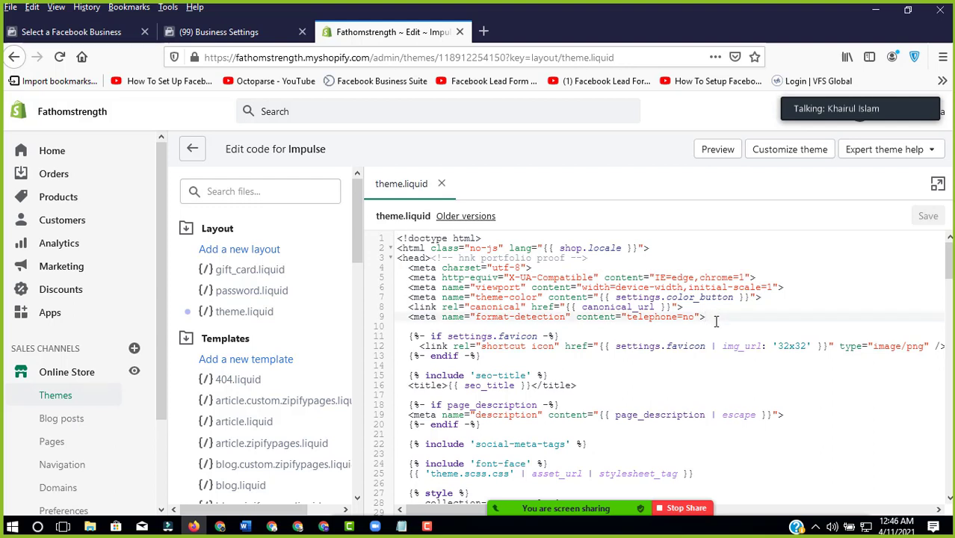
pyautogui.press('Return')
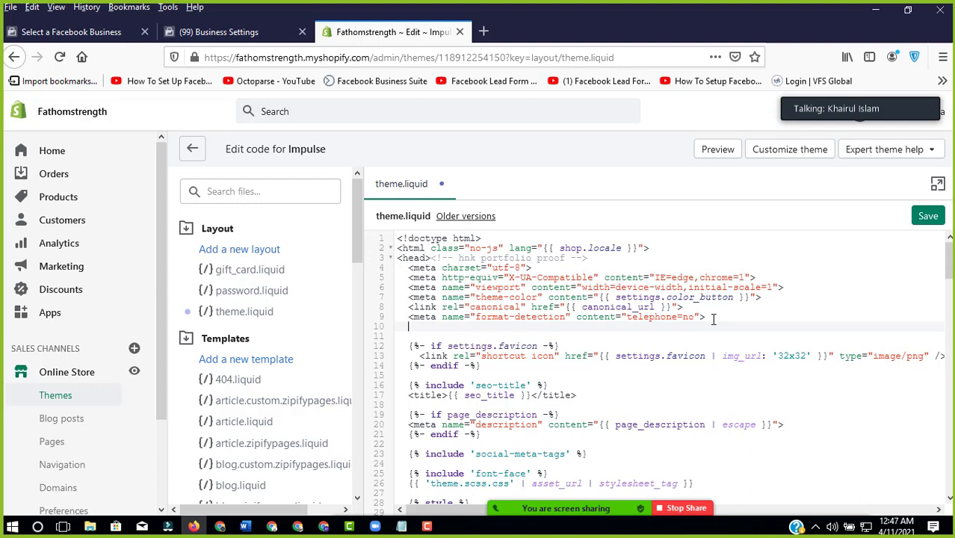
pyautogui.hotkey('ctrl', 'v')
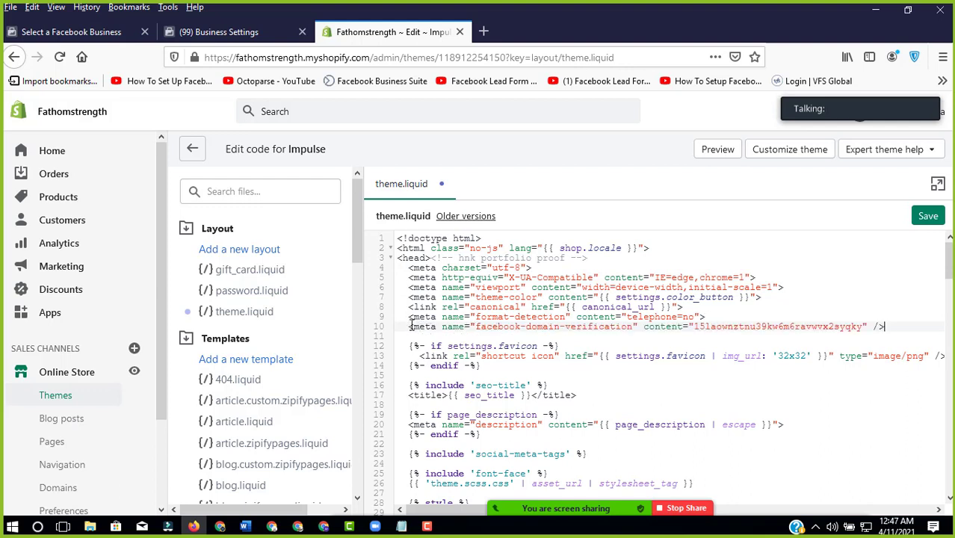
# Step: Remove the indentation from the facebook-domain-verification meta-tag line in theme.liquid
pyautogui.keyDown('shift'); pyautogui.click(411, 326); pyautogui.keyUp('shift')
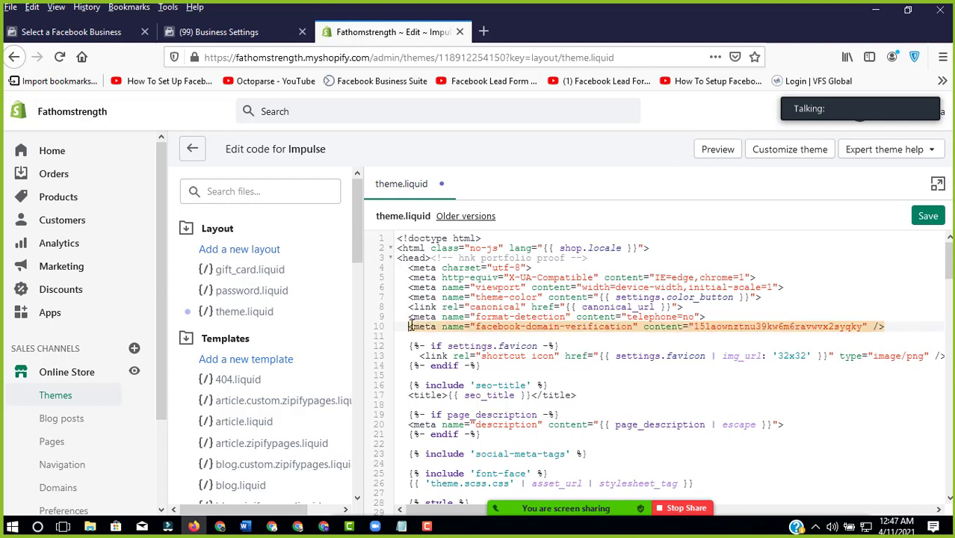
pyautogui.hotkey('shift', 'Tab')
pyautogui.hotkey('shift', 'Tab')
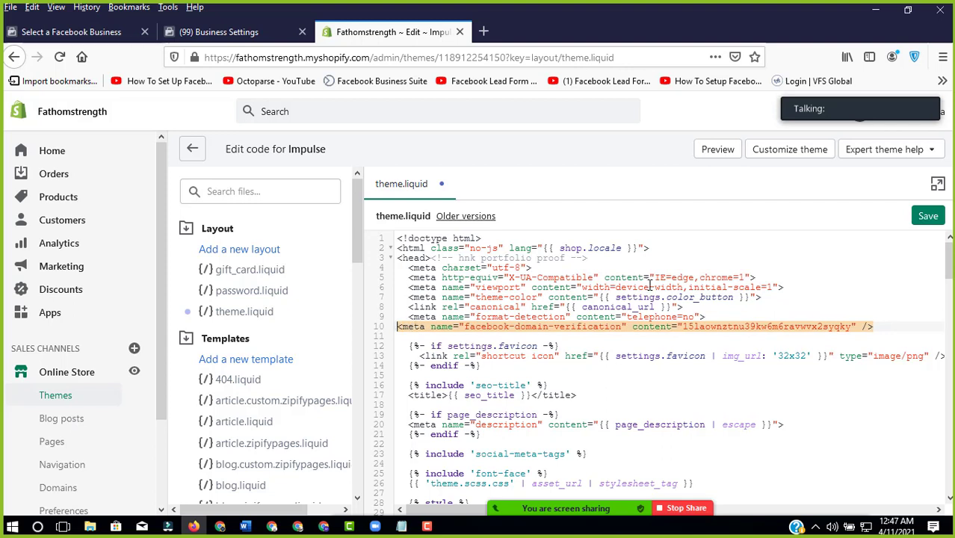
# Step: Indent the facebook-domain-verification meta-tag line in theme.liquid to align with the lines above, save the file and reload the code editor
pyautogui.press('Tab')
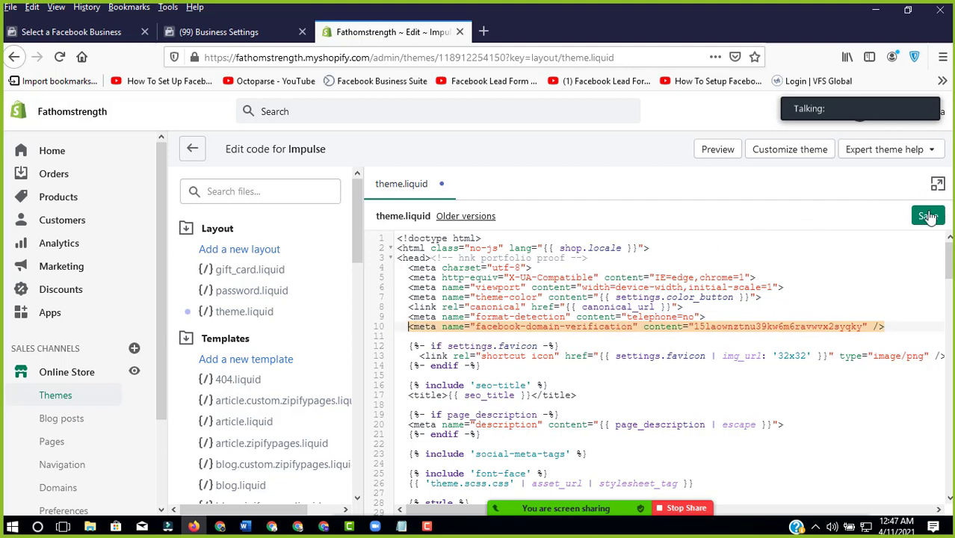
pyautogui.click(928, 217)
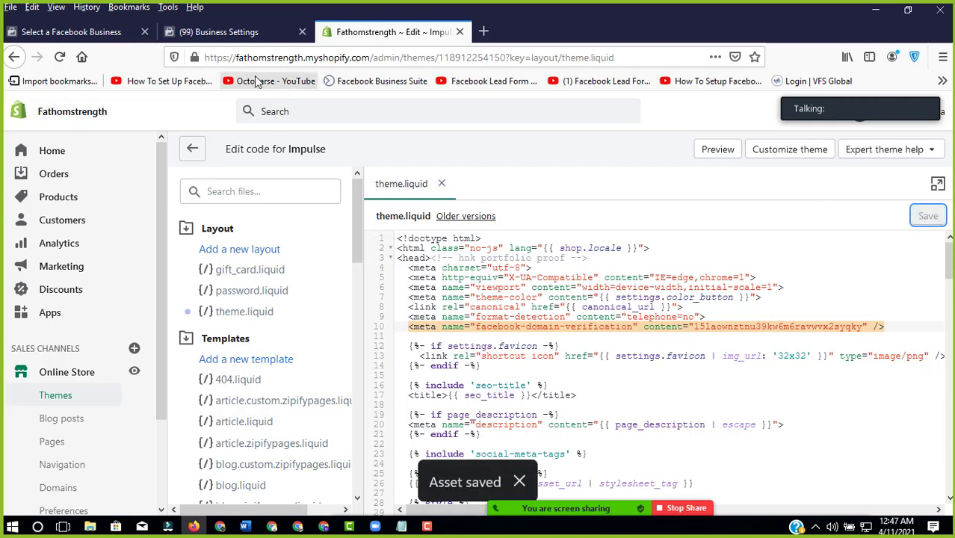
pyautogui.click(60, 57)
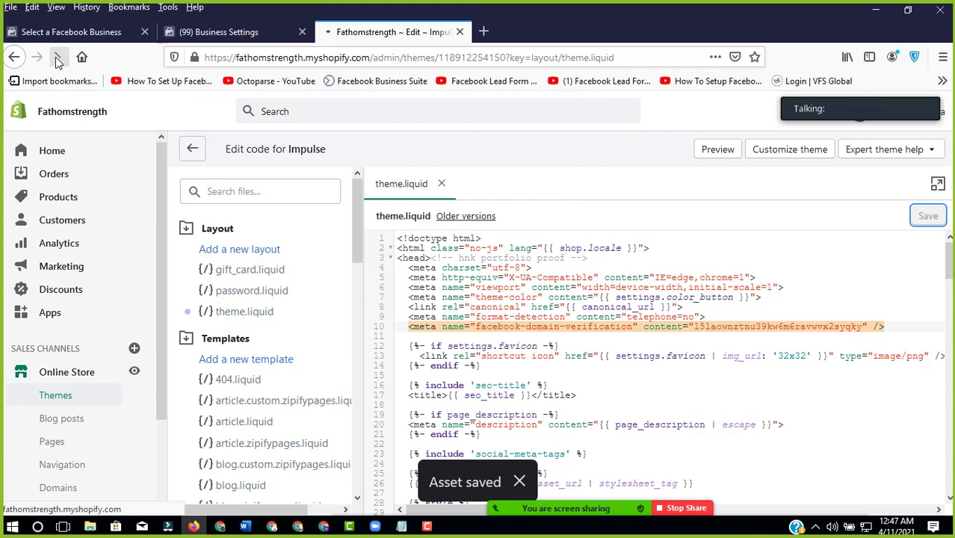
# Step: Reload the Domains page in Facebook Business Settings and try to verify fathomstrength.com by meta-tag
pyautogui.click(217, 31)
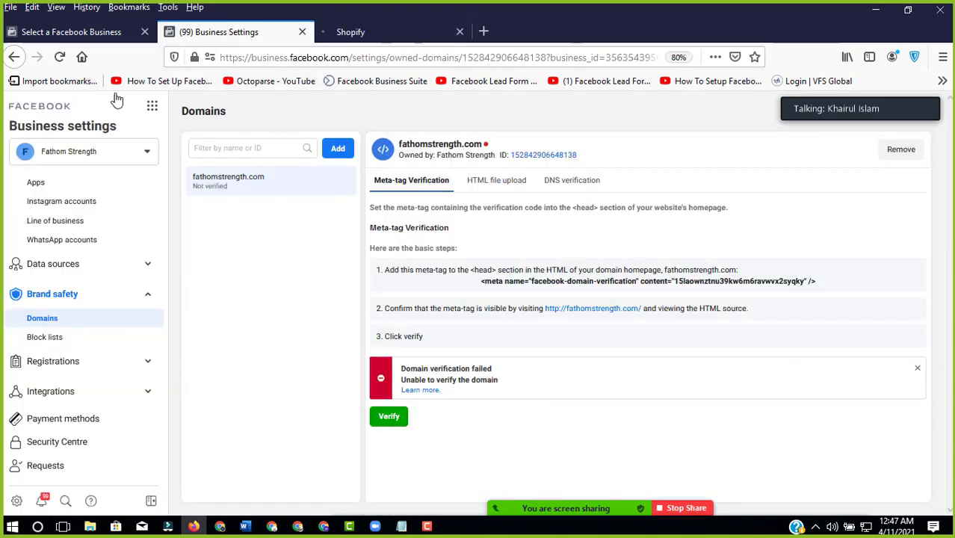
pyautogui.click(59, 57)
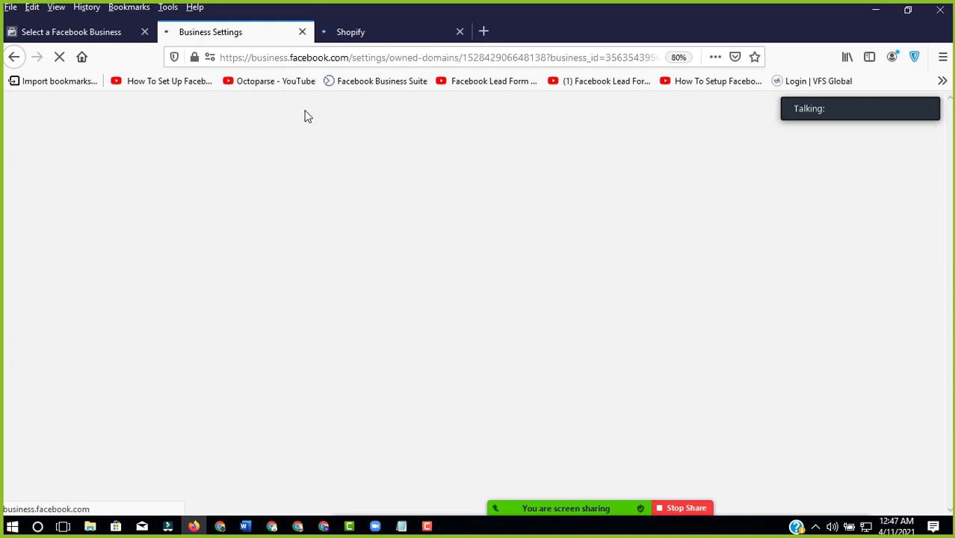
pyautogui.click(376, 32)
pyautogui.click(221, 33)
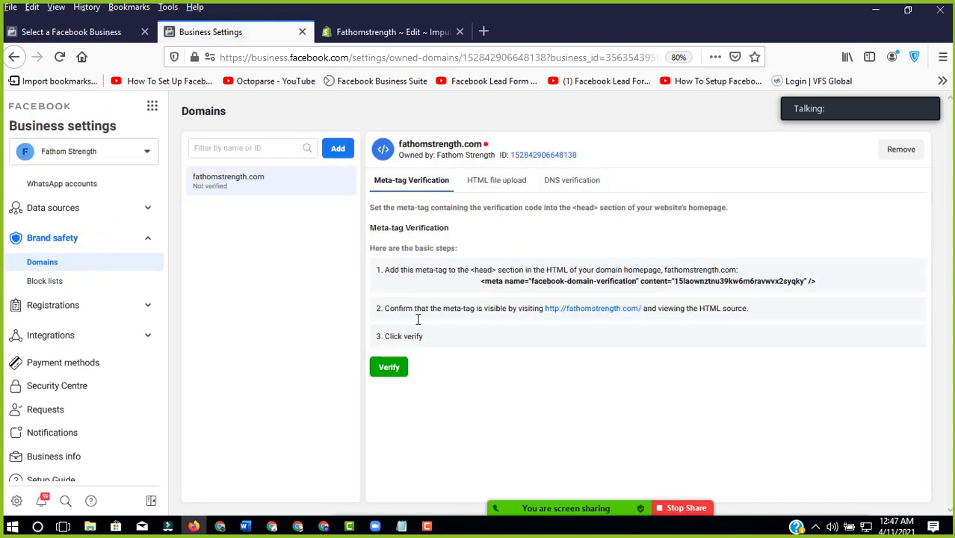
pyautogui.click(395, 370)
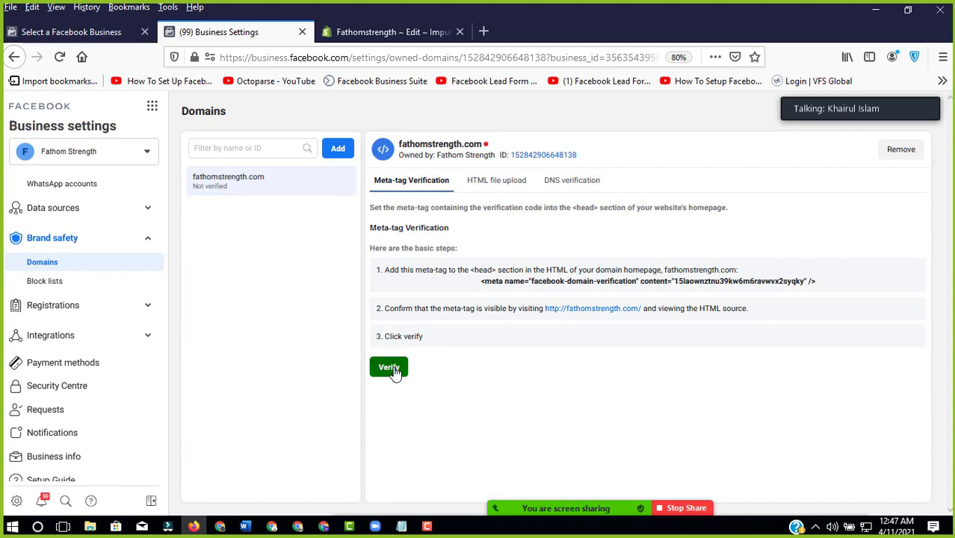
pyautogui.click(66, 62)
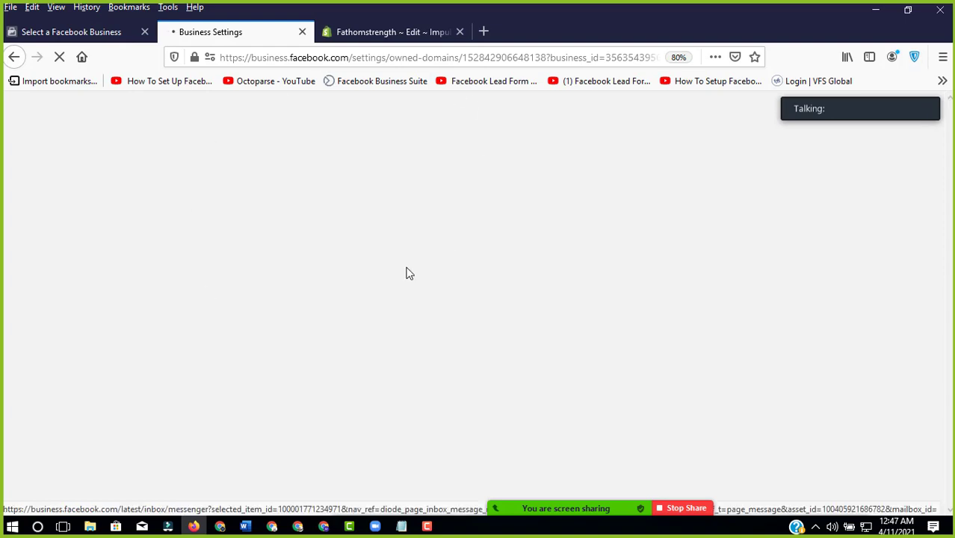
# Step: Copy the store's domain from the Shopify admin address and open the storefront in a new browser tab
pyautogui.click(352, 31)
pyautogui.moveTo(369, 60); pyautogui.dragTo(246, 60)
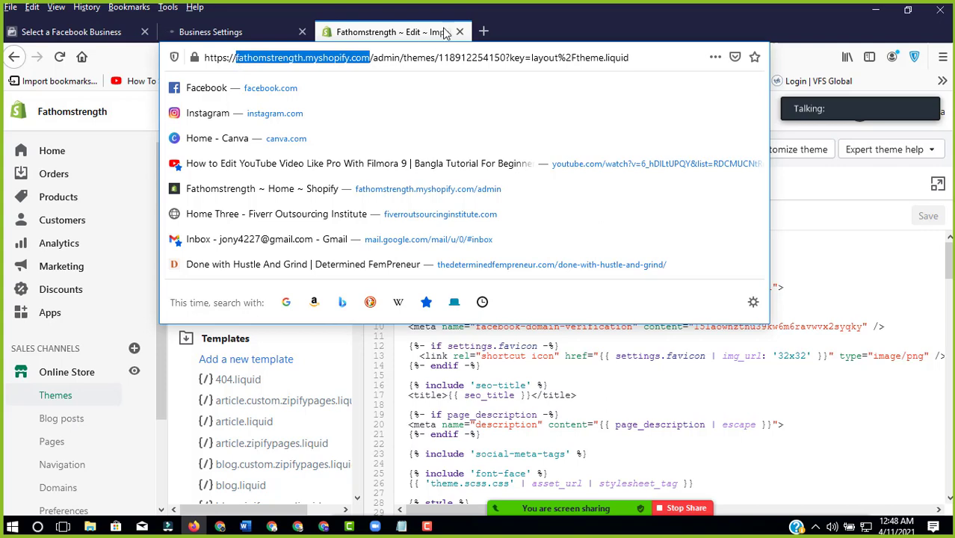
pyautogui.click(485, 31)
pyautogui.click(464, 51)
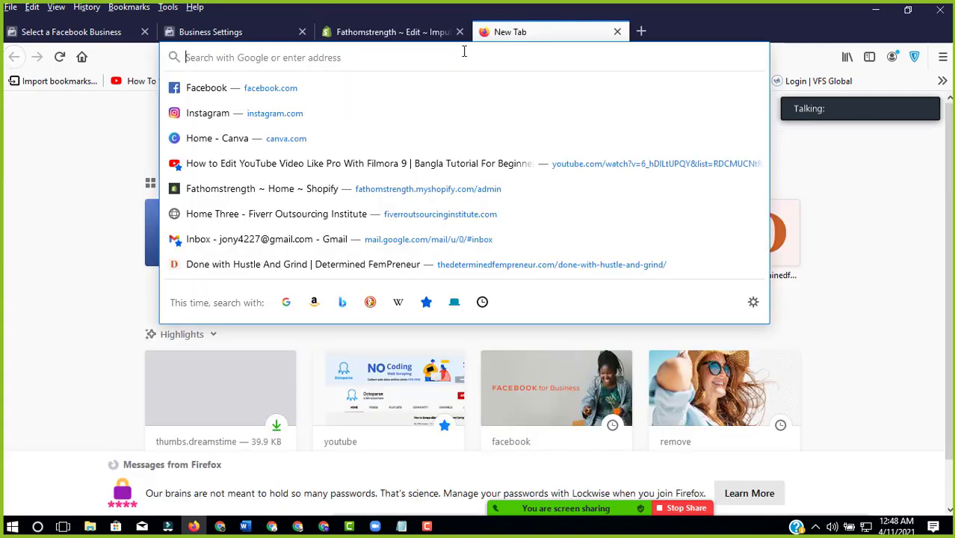
pyautogui.hotkey('ctrl', 'v')
pyautogui.press('Escape')
# Step: Return to Business Settings, verify fathomstrength.com by meta-tag and dismiss the completion dialog
pyautogui.click(254, 31)
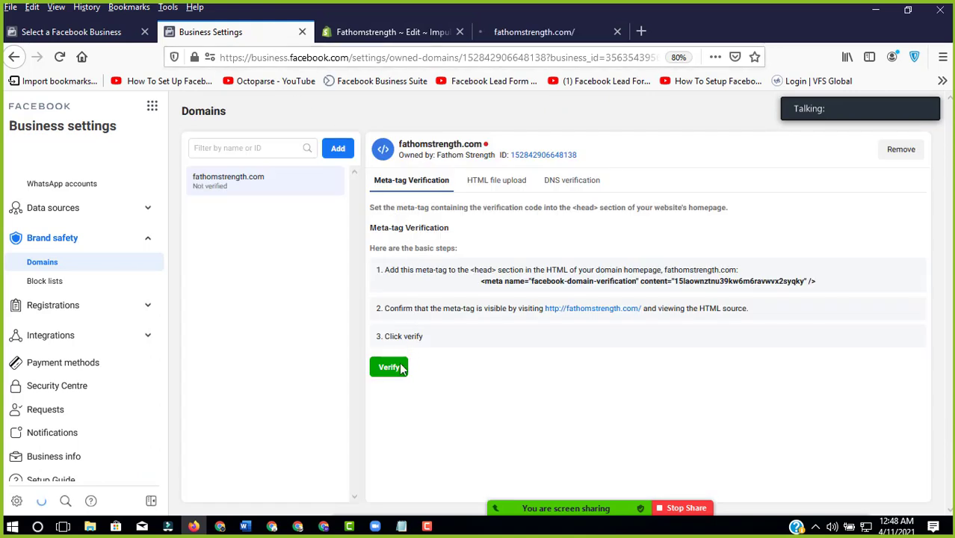
pyautogui.click(399, 369)
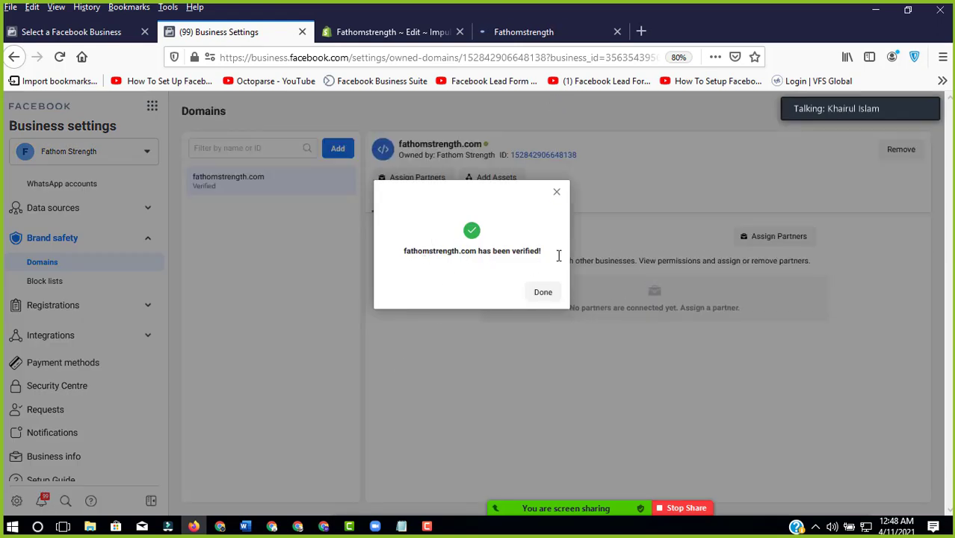
pyautogui.click(540, 294)
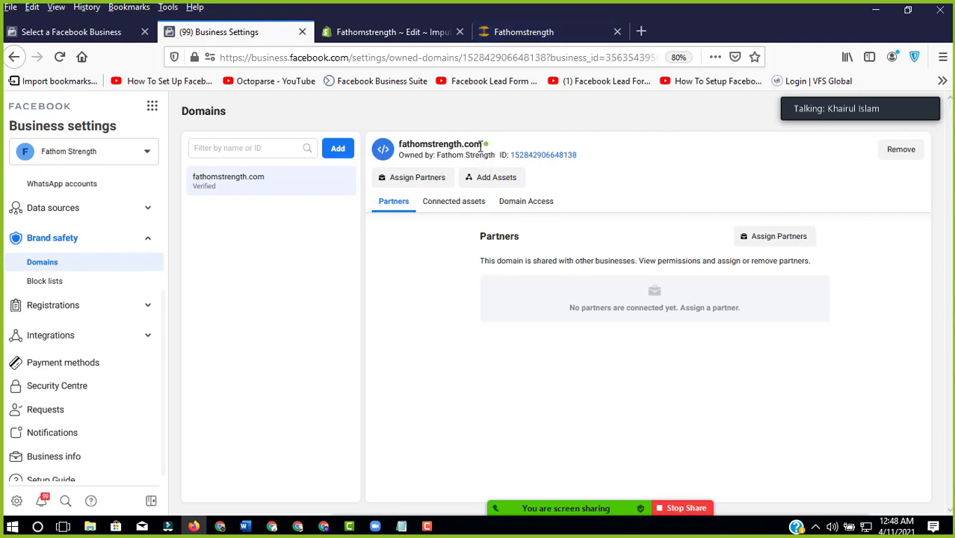
# Step: Open Events Manager and display Aggregated event measurement for Fathom Strength's pixel
pyautogui.moveTo(485, 144)
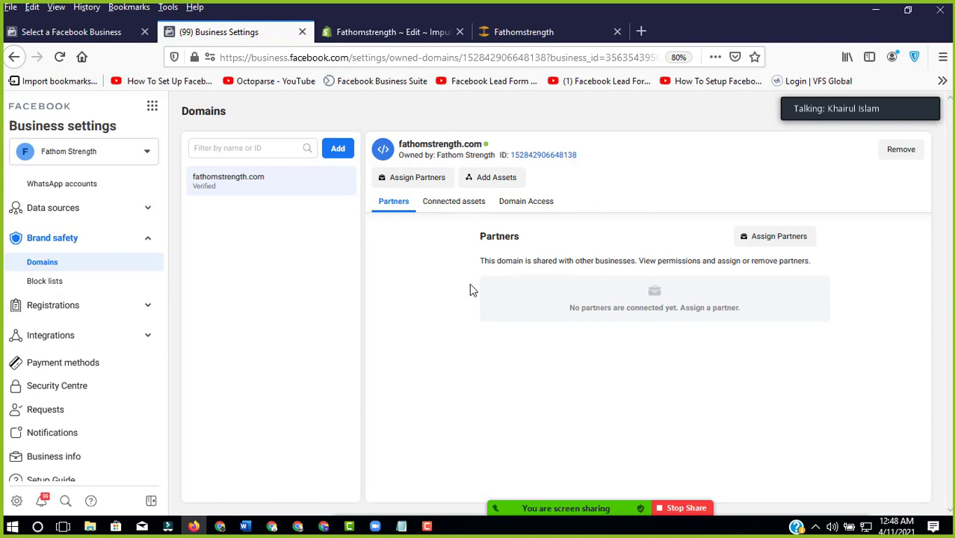
pyautogui.scroll(-1, 123, 326)
pyautogui.scroll(3, 132, 218)
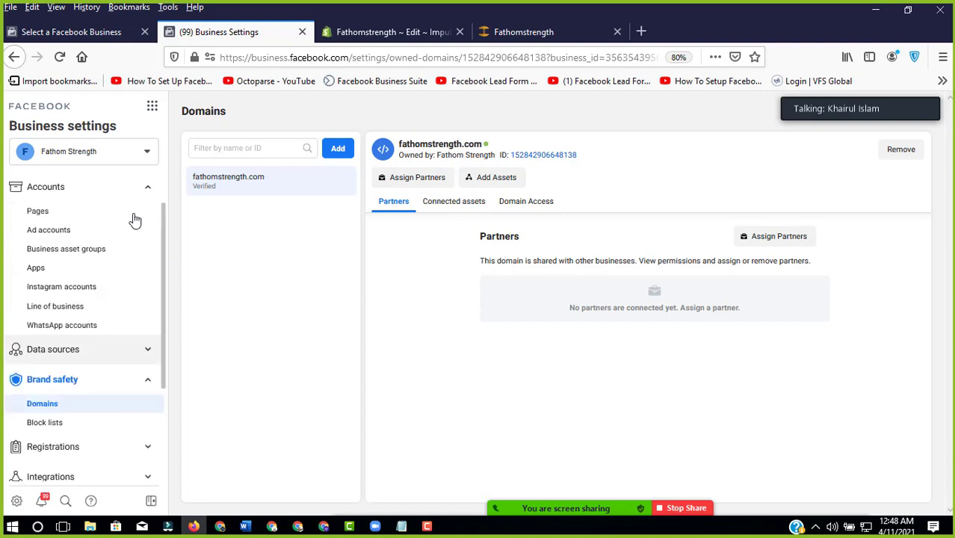
pyautogui.click(151, 105)
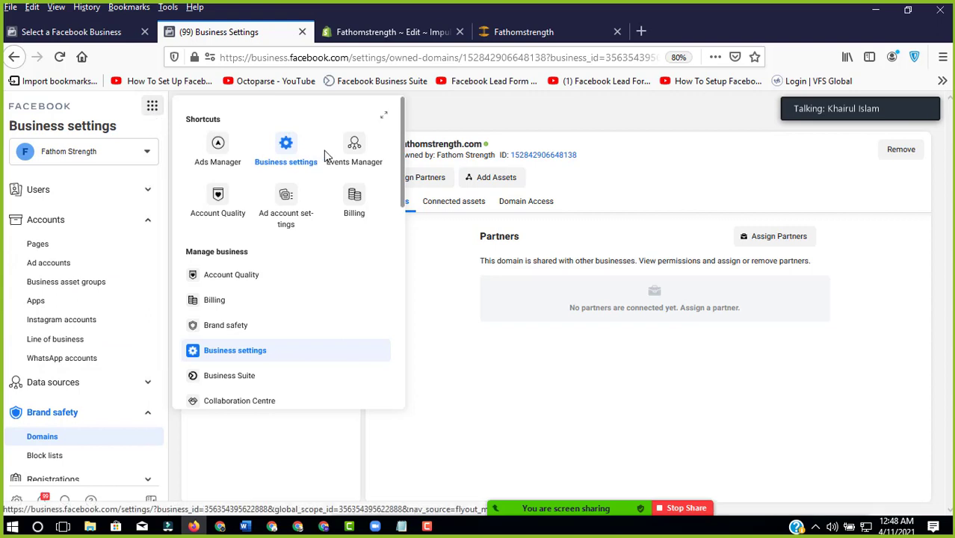
pyautogui.click(354, 148)
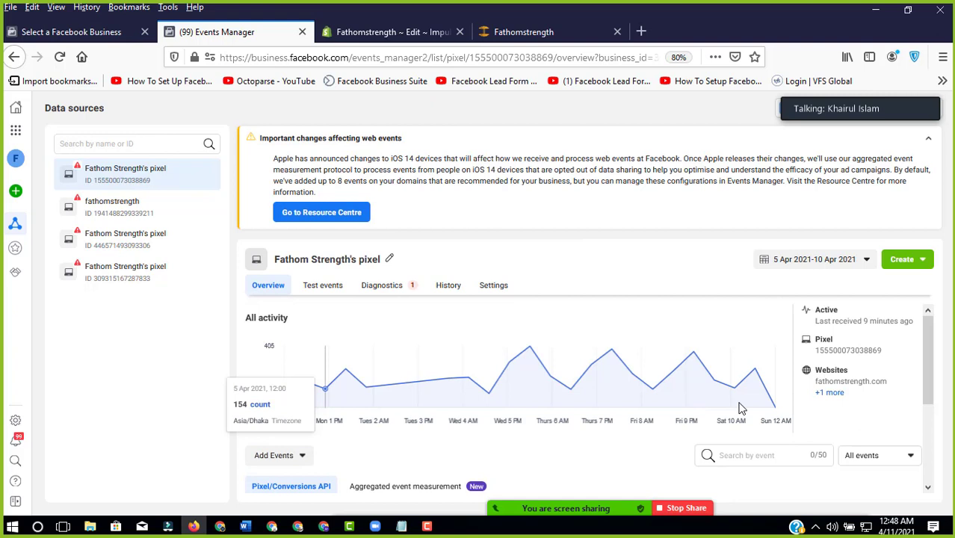
pyautogui.scroll(-3, 385, 389)
pyautogui.click(380, 396)
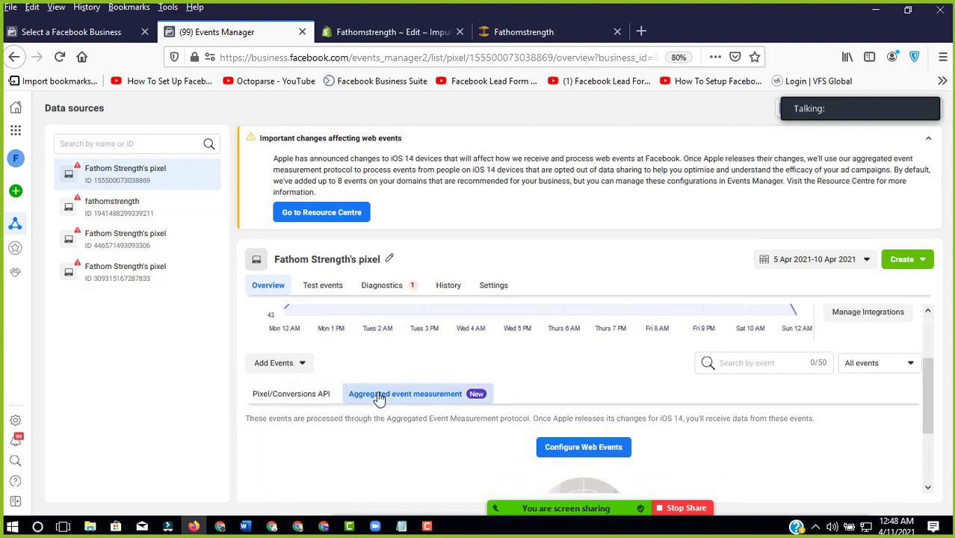
pyautogui.scroll(-2, 598, 374)
# Step: Stop the Zoom screen share and minimise the meeting window
pyautogui.moveTo(661, 503)
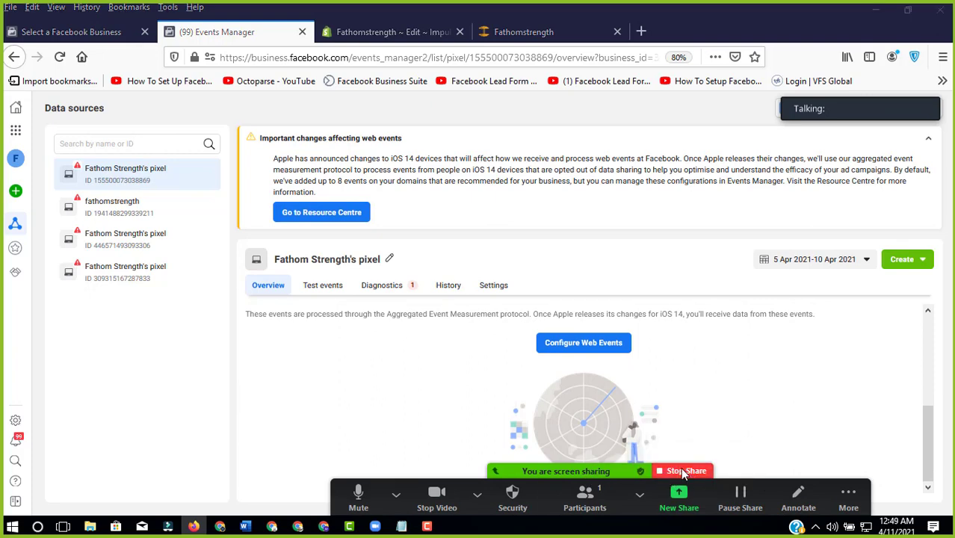
pyautogui.click(682, 471)
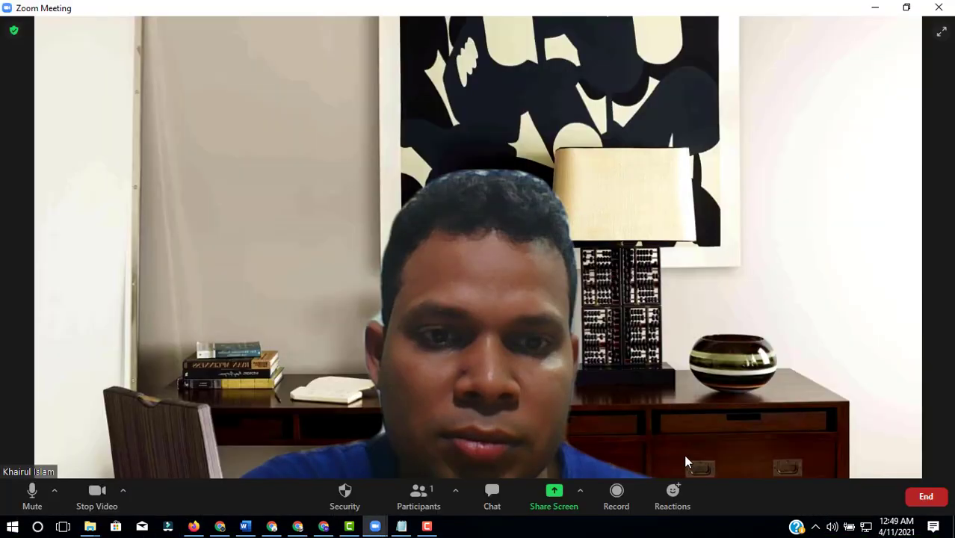
pyautogui.click(878, 9)
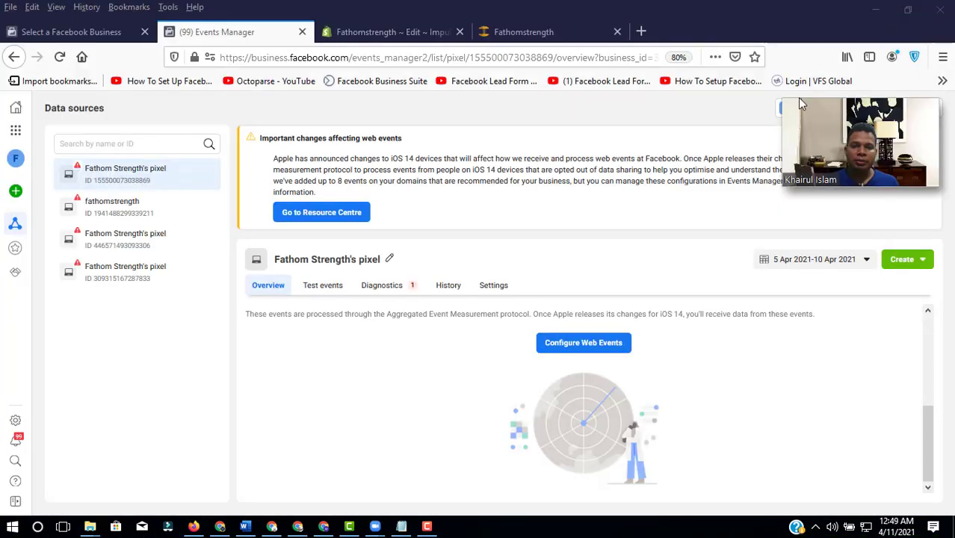
# Step: Open the web event configurations and start managing the events of the fathomstrength.com domain
pyautogui.click(583, 350)
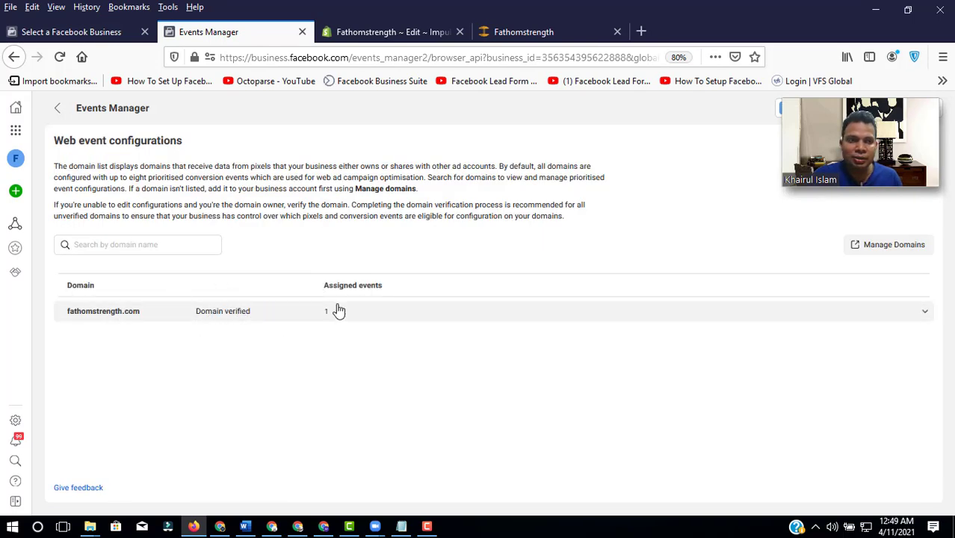
pyautogui.click(253, 322)
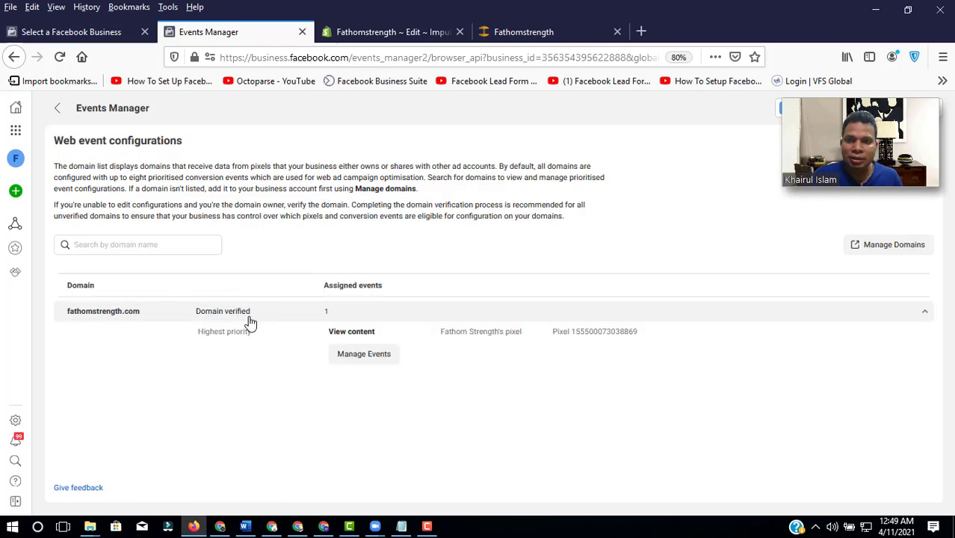
pyautogui.click(337, 360)
pyautogui.click(619, 326)
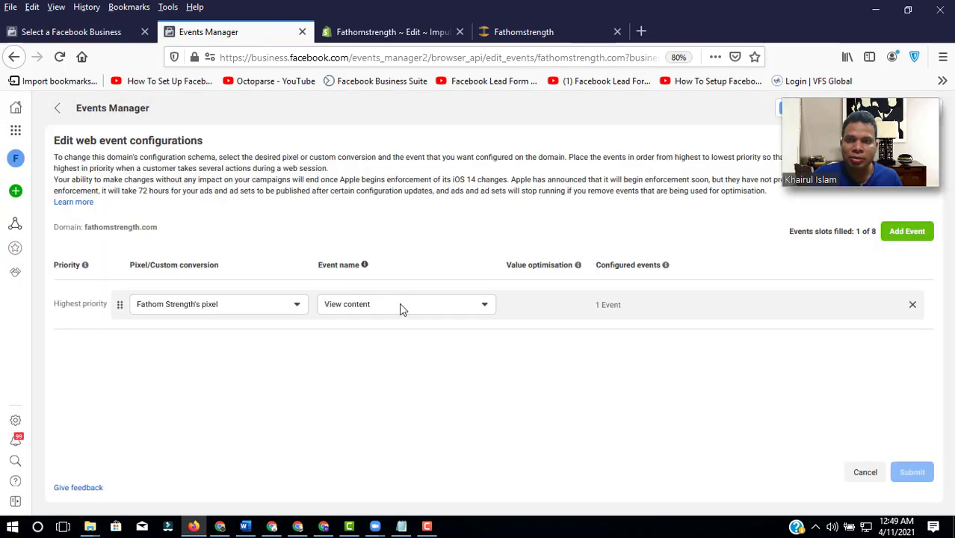
# Step: Keep Fathom Strength's pixel for the highest-priority event and change its event name to Purchase
pyautogui.click(251, 313)
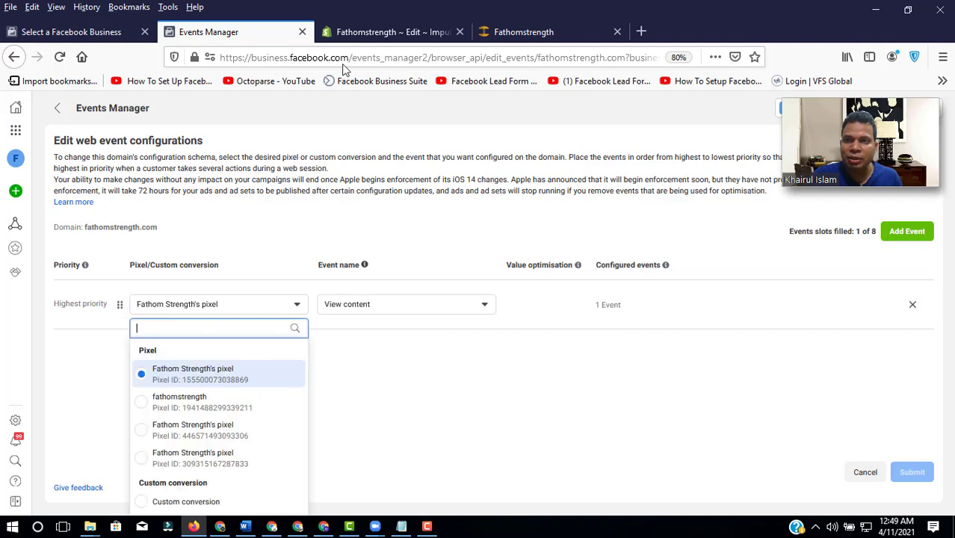
pyautogui.click(379, 336)
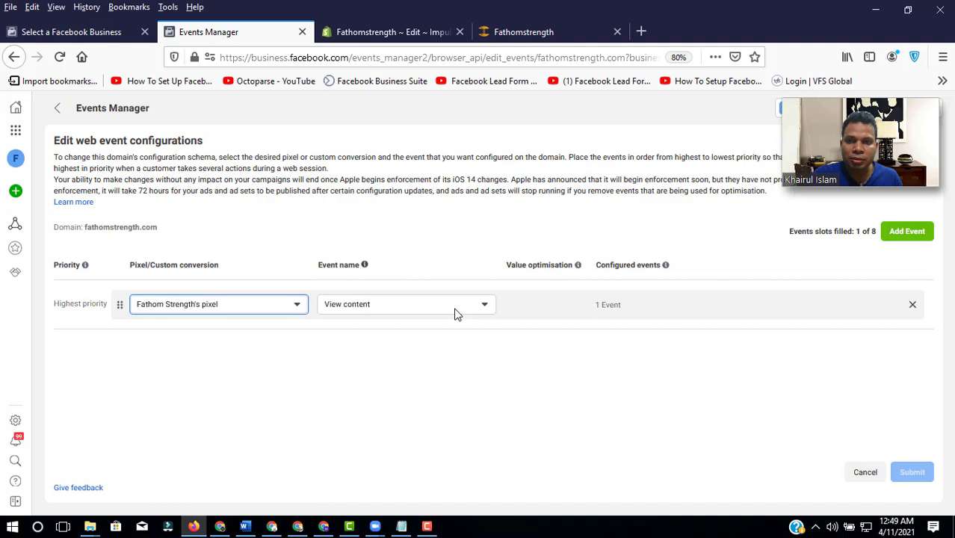
pyautogui.click(441, 302)
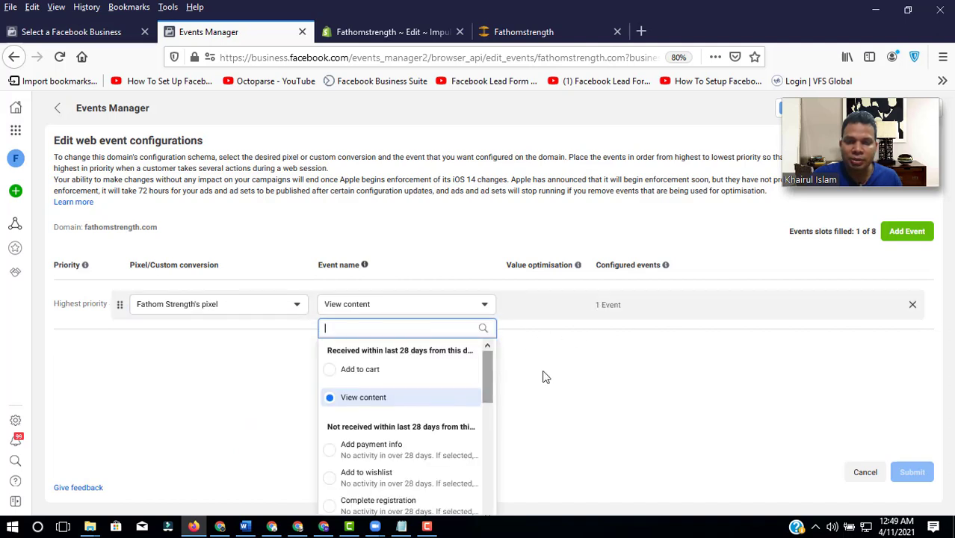
pyautogui.scroll(-5, 411, 433)
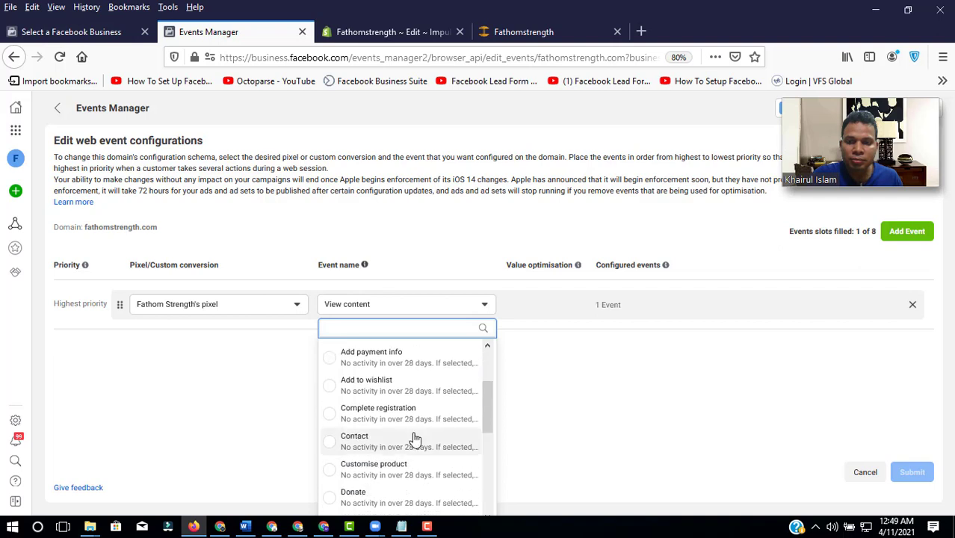
pyautogui.scroll(-3, 412, 437)
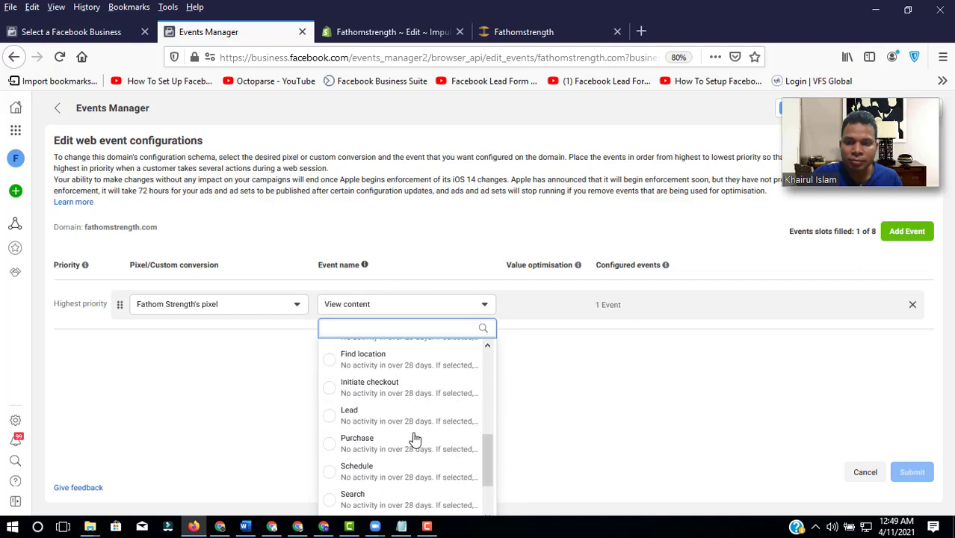
pyautogui.click(413, 424)
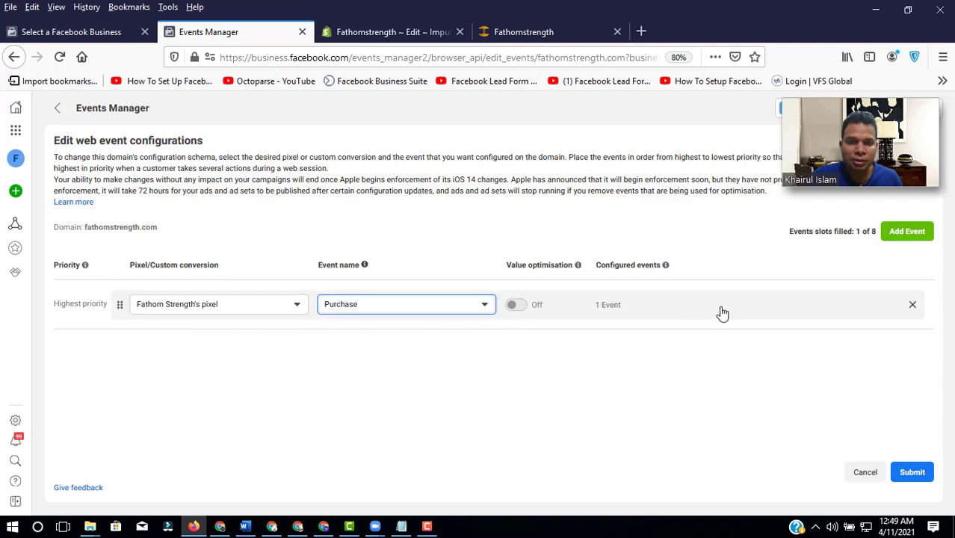
# Step: Add a second event for the first-listed Fathom Strength's pixel and set its event name to Initiate checkout
pyautogui.click(900, 236)
pyautogui.click(213, 342)
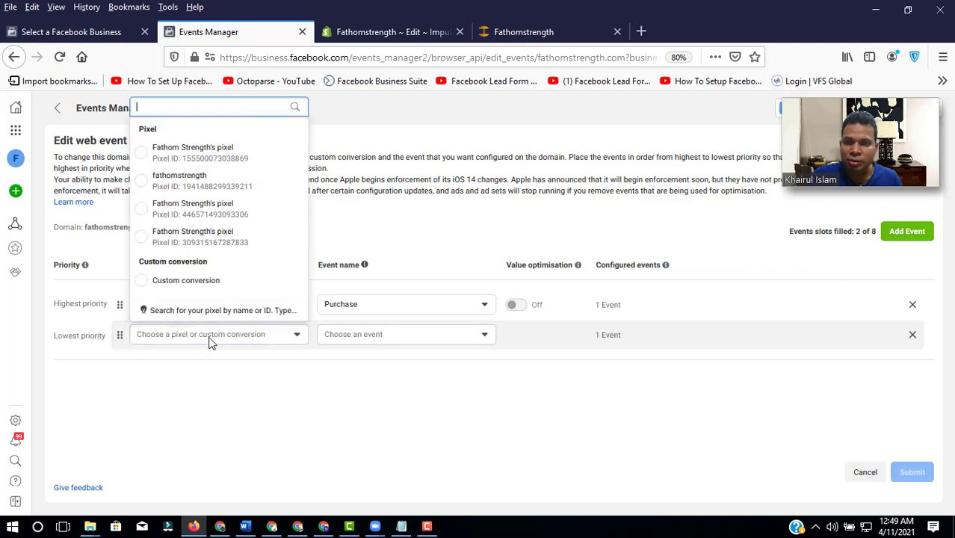
pyautogui.click(213, 156)
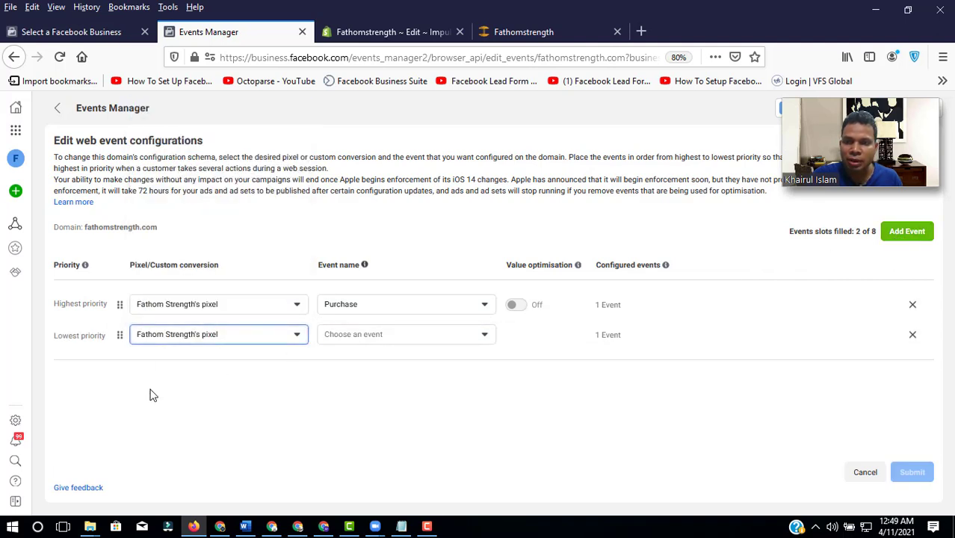
pyautogui.click(439, 336)
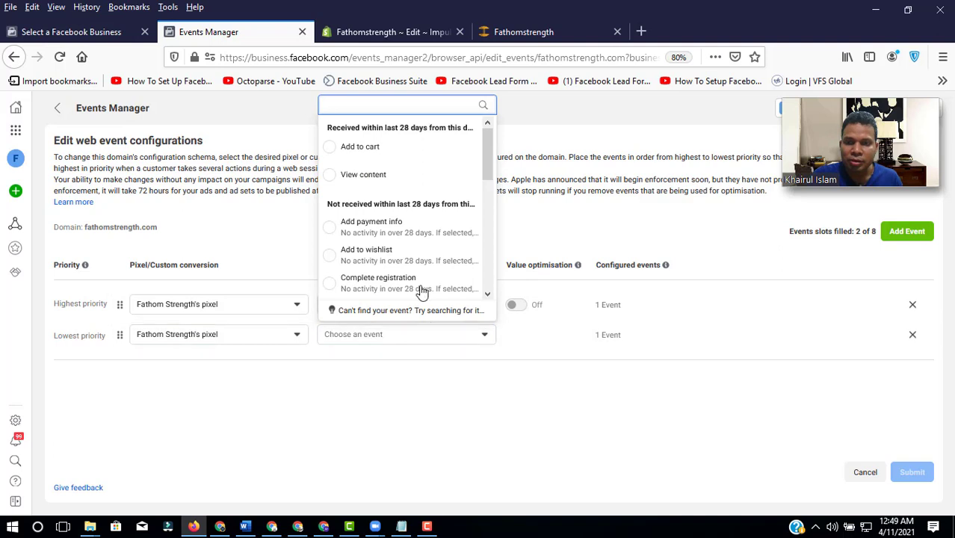
pyautogui.scroll(-4, 415, 214)
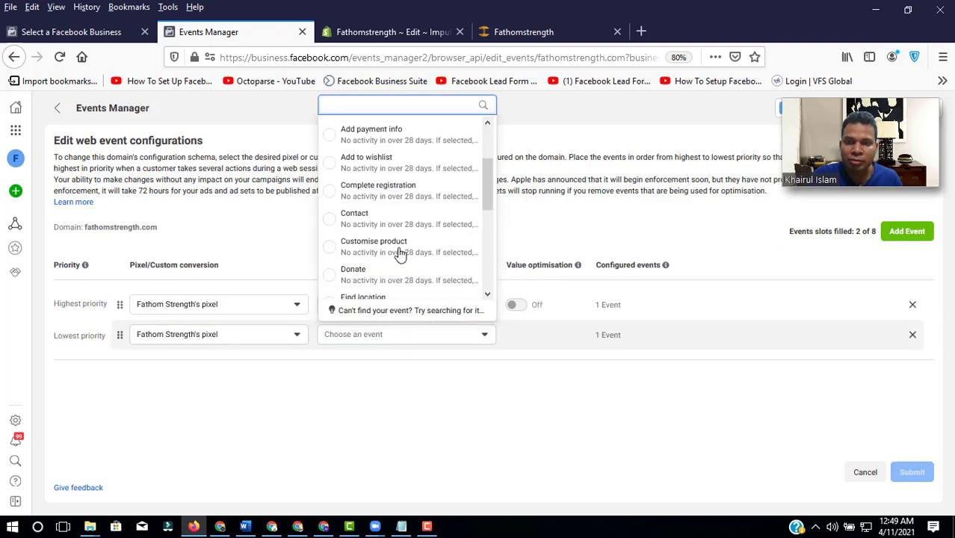
pyautogui.scroll(-3, 390, 291)
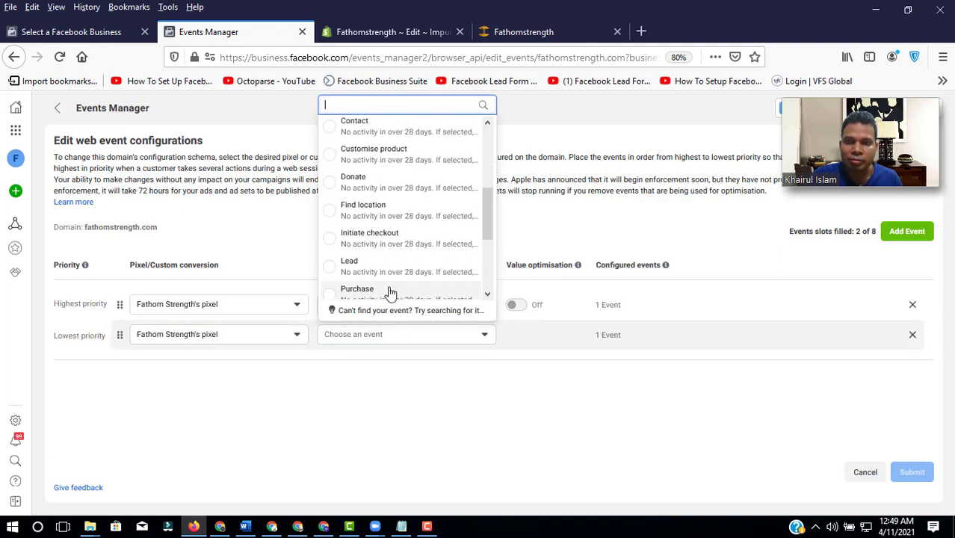
pyautogui.click(364, 203)
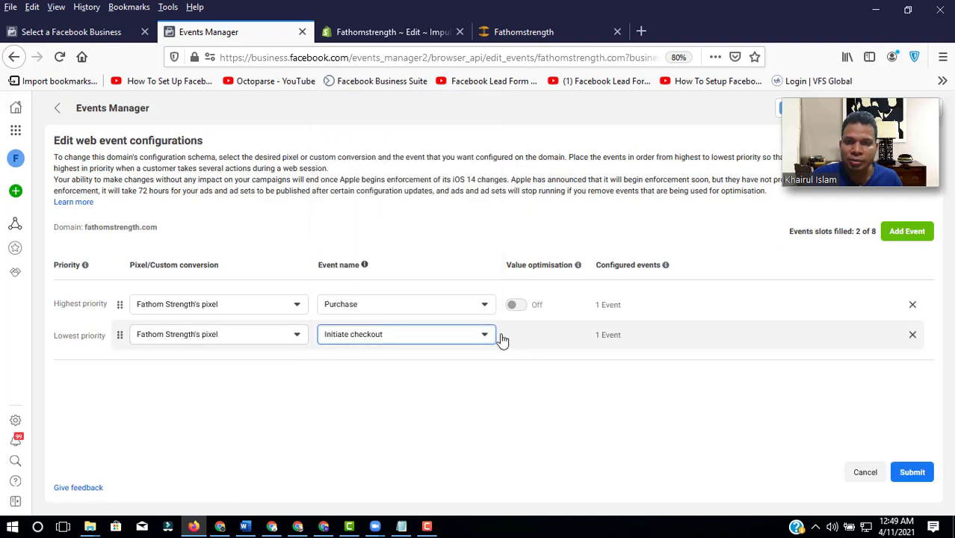
# Step: Add a third event using the first-listed Fathom Strength's pixel, with Add payment info as its event name
pyautogui.click(900, 236)
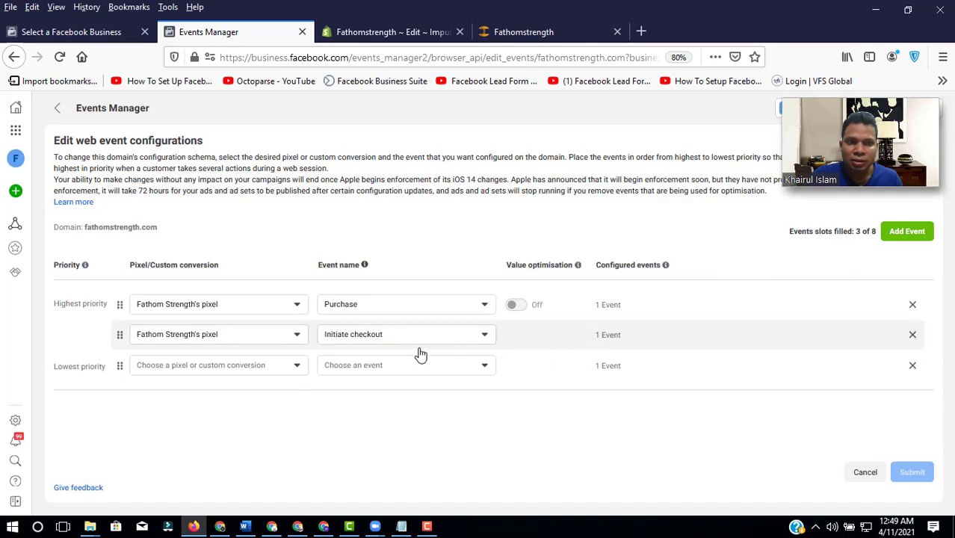
pyautogui.click(251, 373)
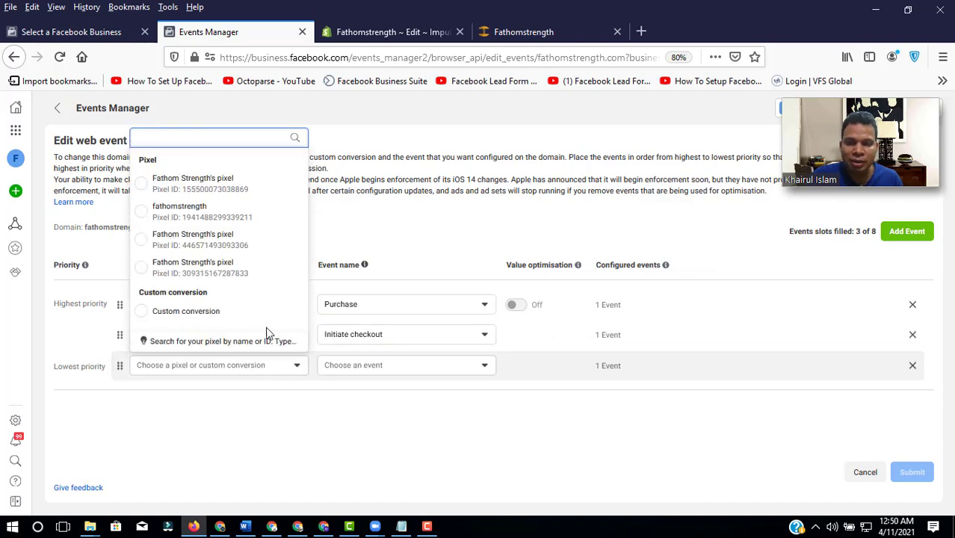
pyautogui.click(200, 183)
pyautogui.click(366, 366)
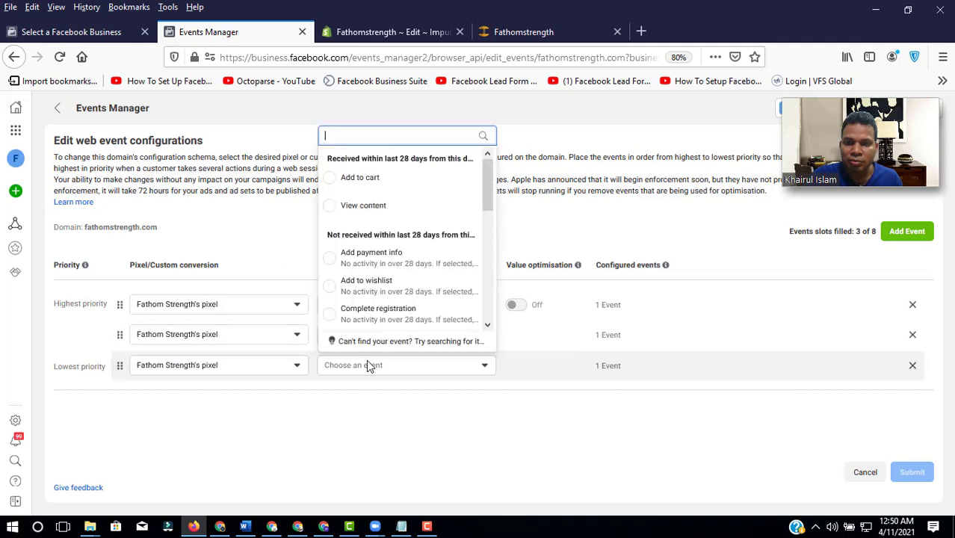
pyautogui.click(390, 259)
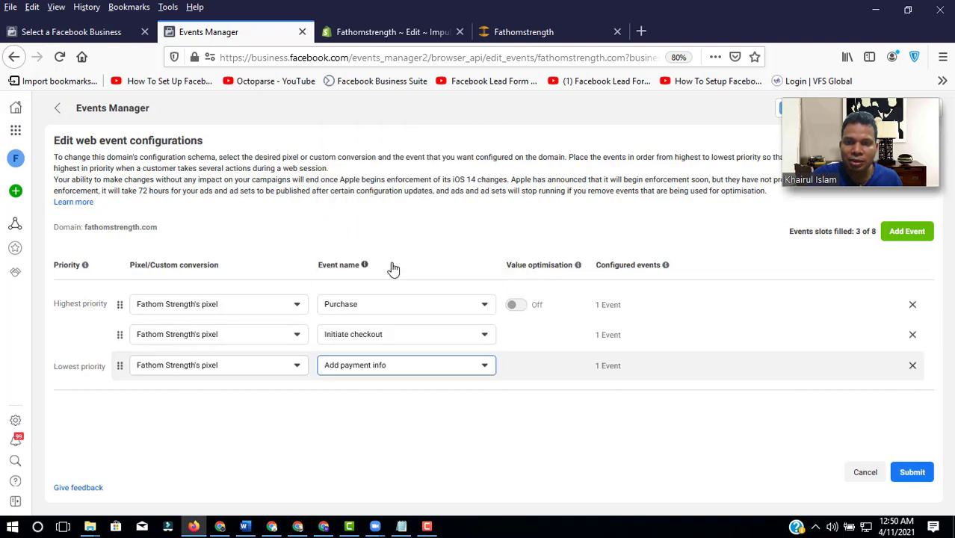
# Step: Add a fourth event for the first-listed Fathom Strength's pixel and choose View content as its event name
pyautogui.click(896, 236)
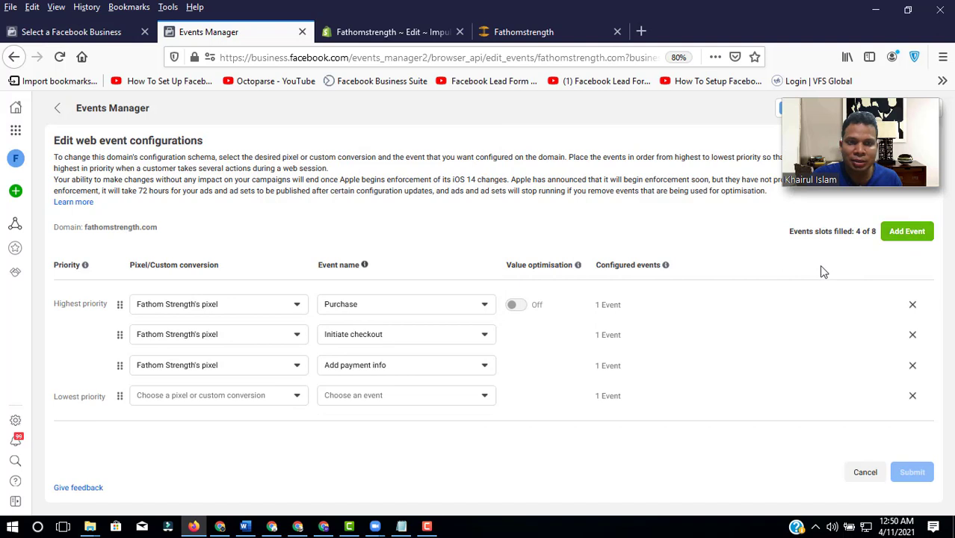
pyautogui.click(232, 397)
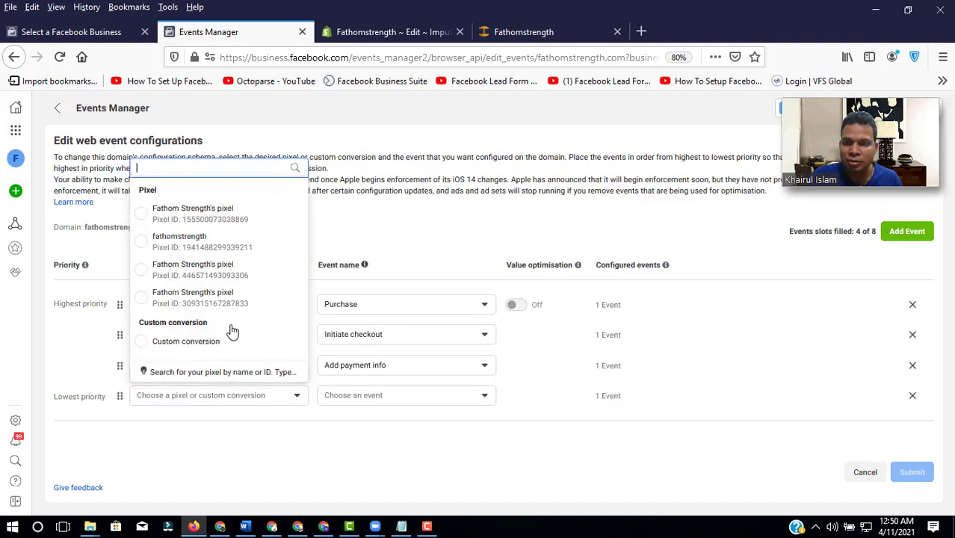
pyautogui.click(238, 216)
pyautogui.click(379, 396)
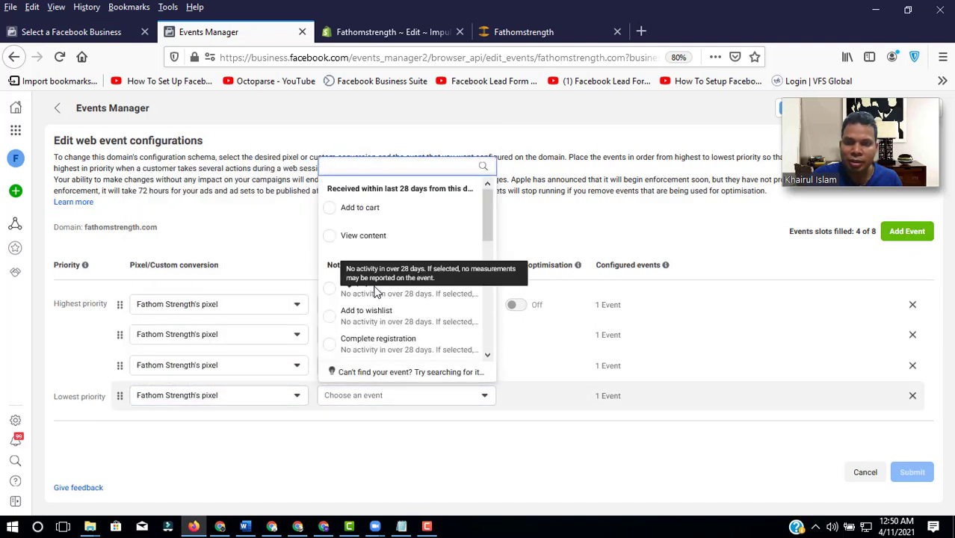
pyautogui.scroll(-1, 388, 284)
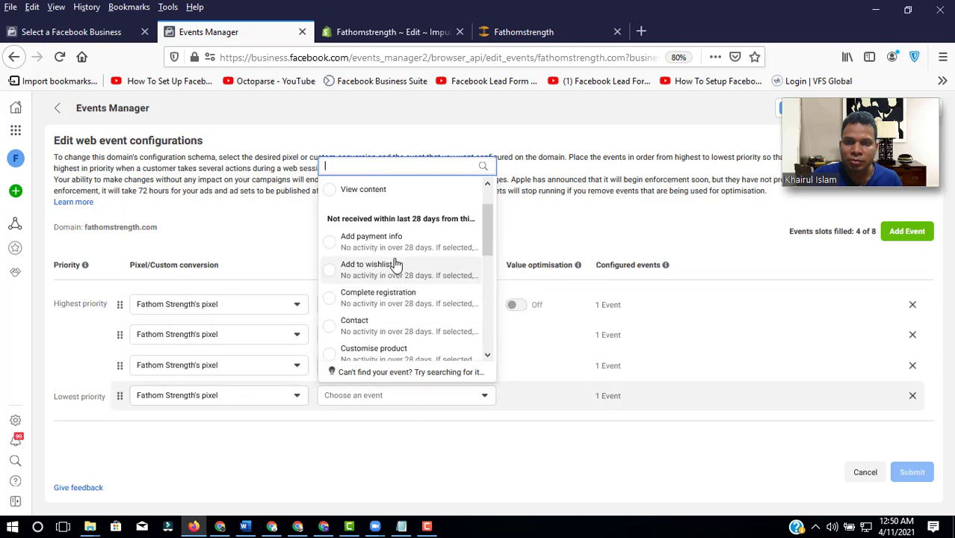
pyautogui.scroll(1, 385, 250)
pyautogui.click(380, 239)
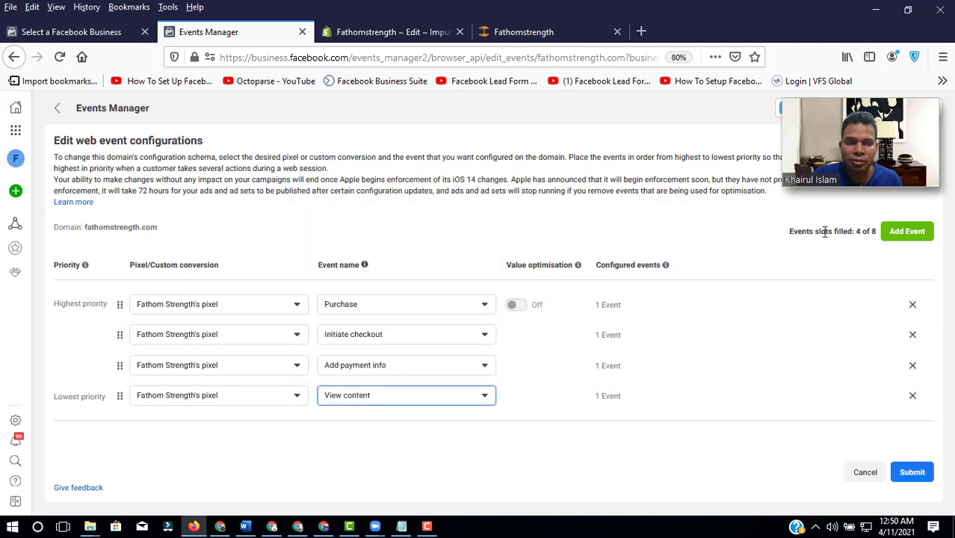
# Step: Add a fifth, lowest-priority event for the first-listed Fathom Strength's pixel and choose Add to cart as its event name
pyautogui.click(906, 233)
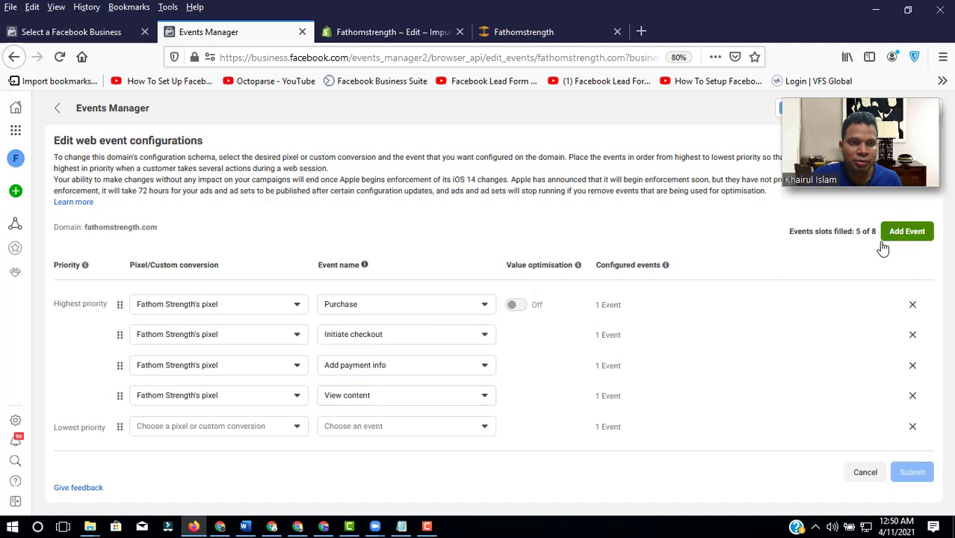
pyautogui.click(270, 427)
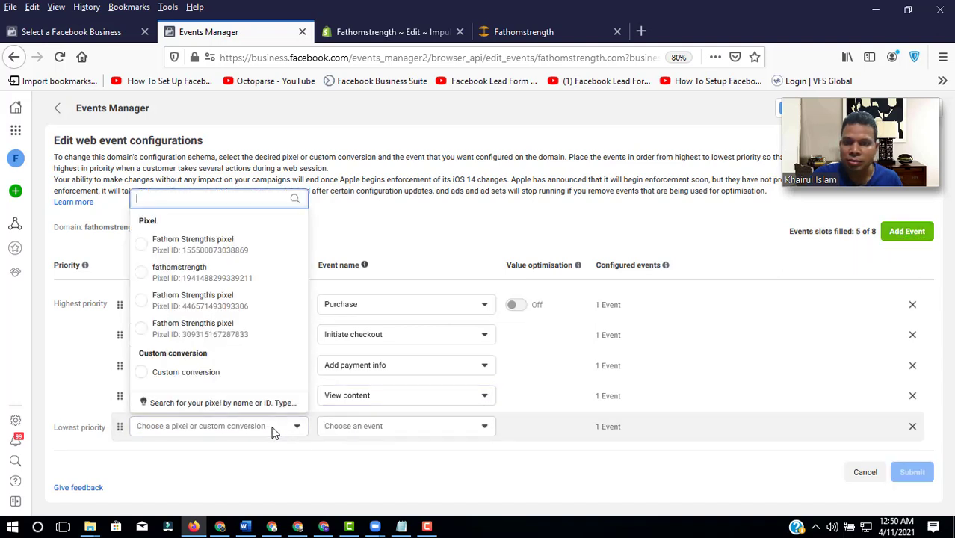
pyautogui.click(260, 247)
pyautogui.click(386, 431)
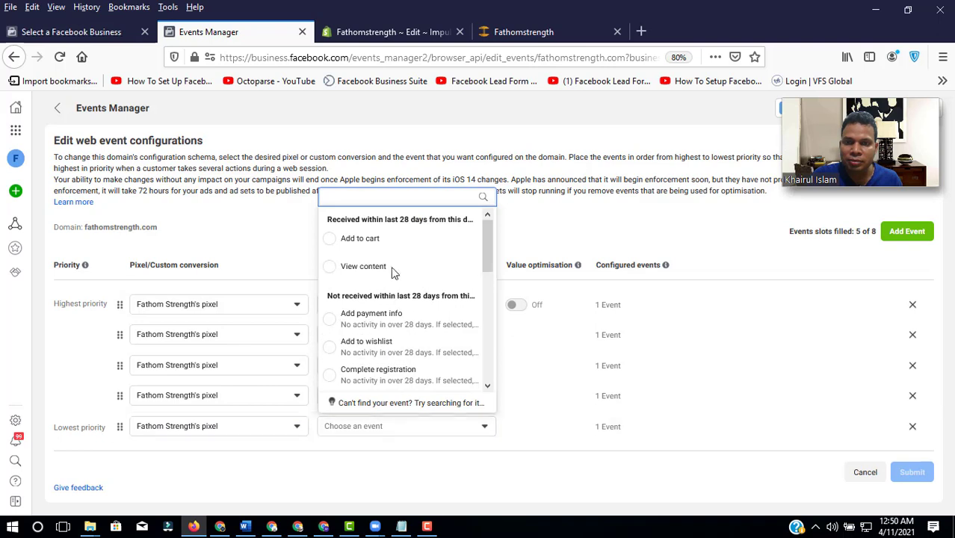
pyautogui.click(360, 238)
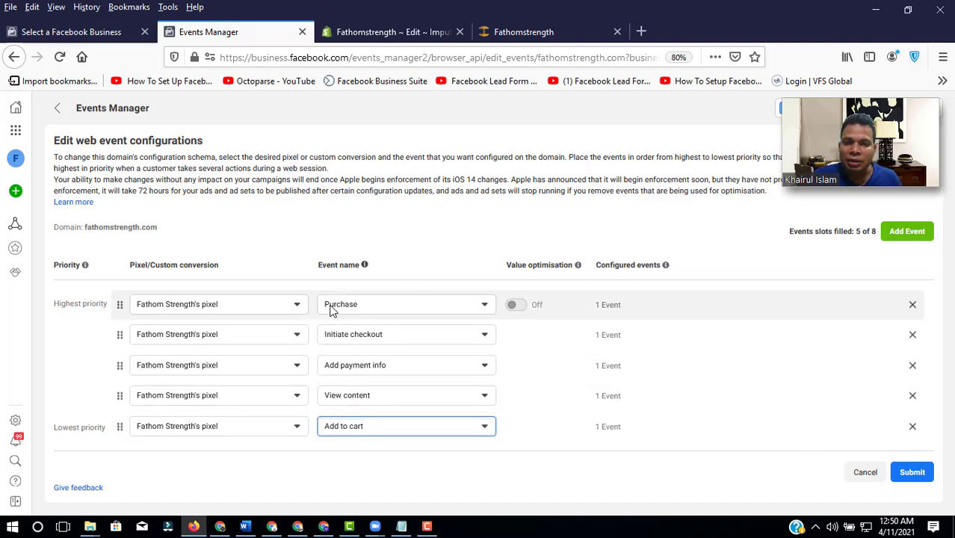
# Step: Try to turn on value optimisation for the Purchase event
pyautogui.click(515, 305)
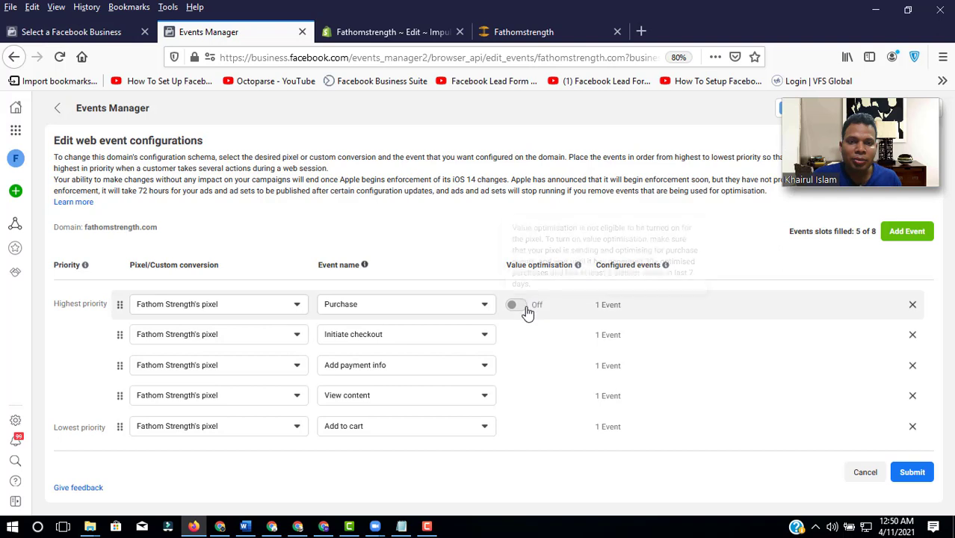
pyautogui.moveTo(520, 320)
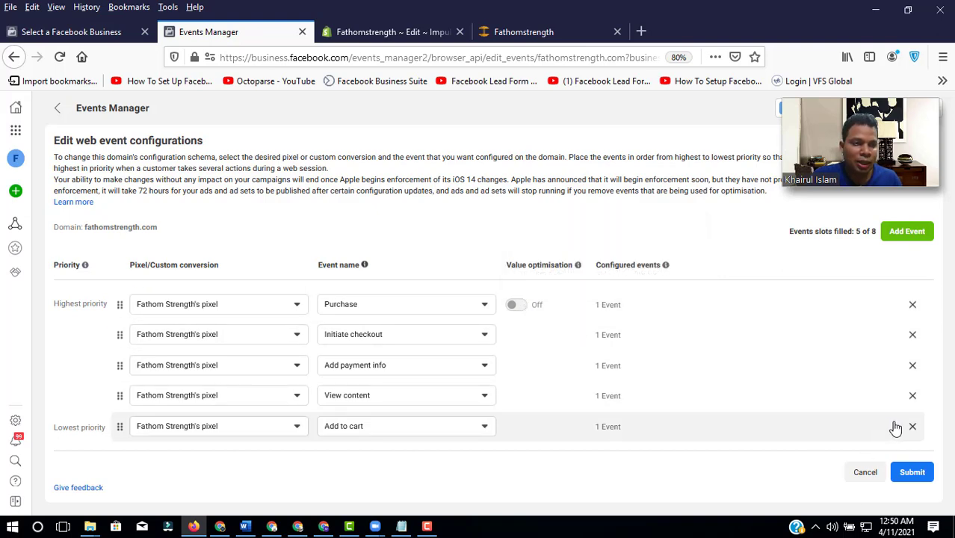
# Step: Submit the event configuration, acknowledge and apply the changes, and expand the assigned events of fathomstrength.com
pyautogui.click(912, 472)
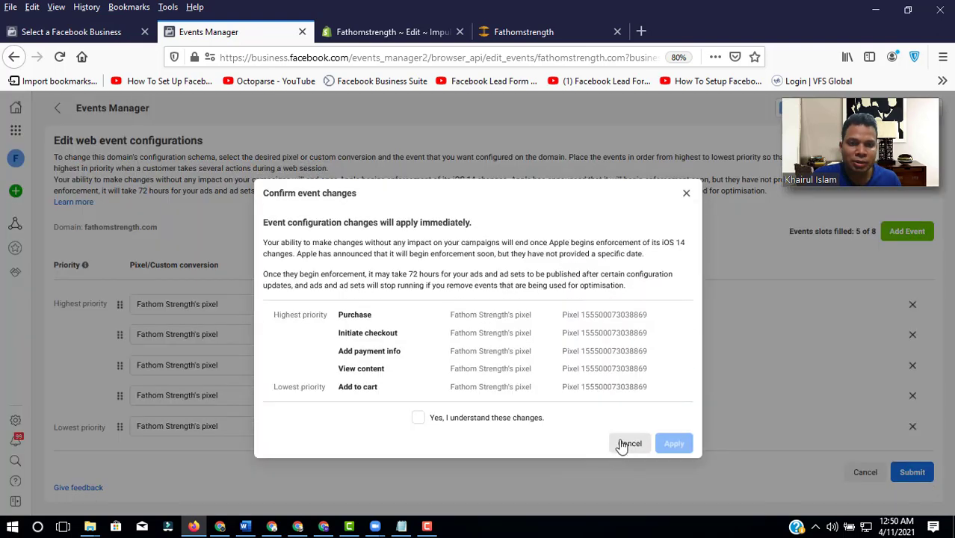
pyautogui.click(441, 420)
pyautogui.click(671, 411)
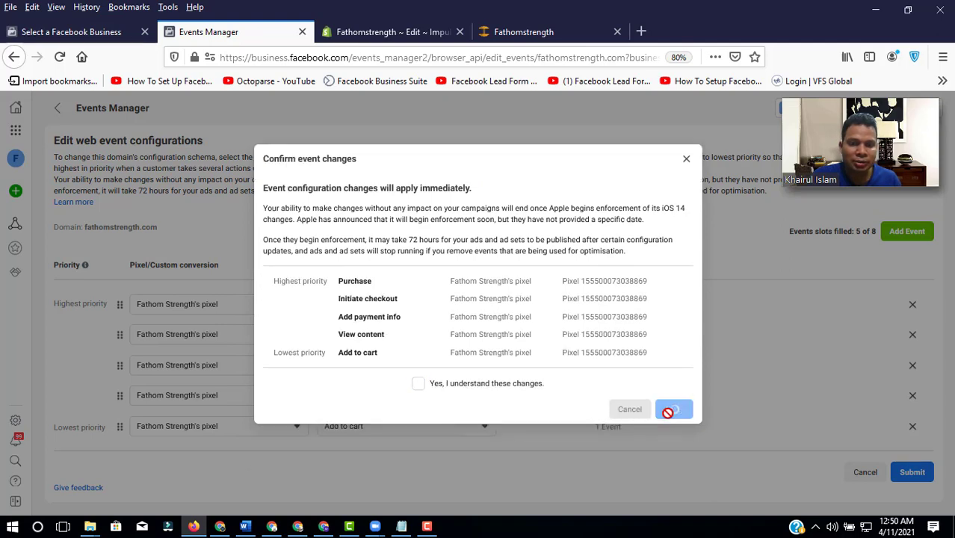
pyautogui.click(635, 293)
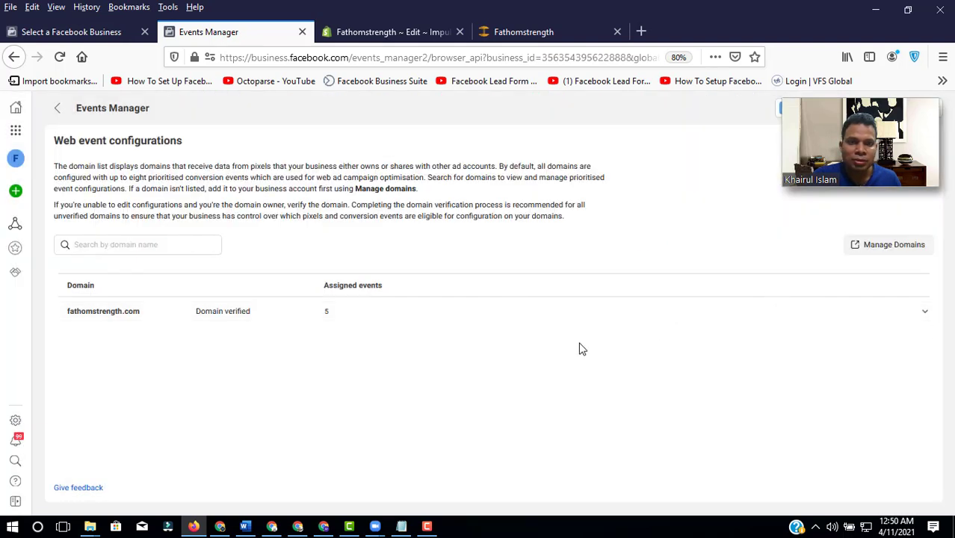
pyautogui.click(306, 317)
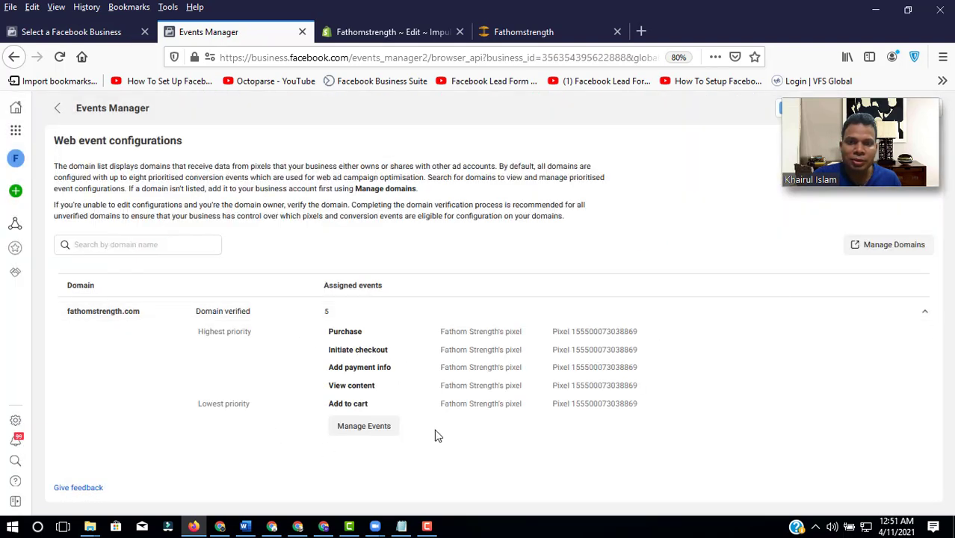